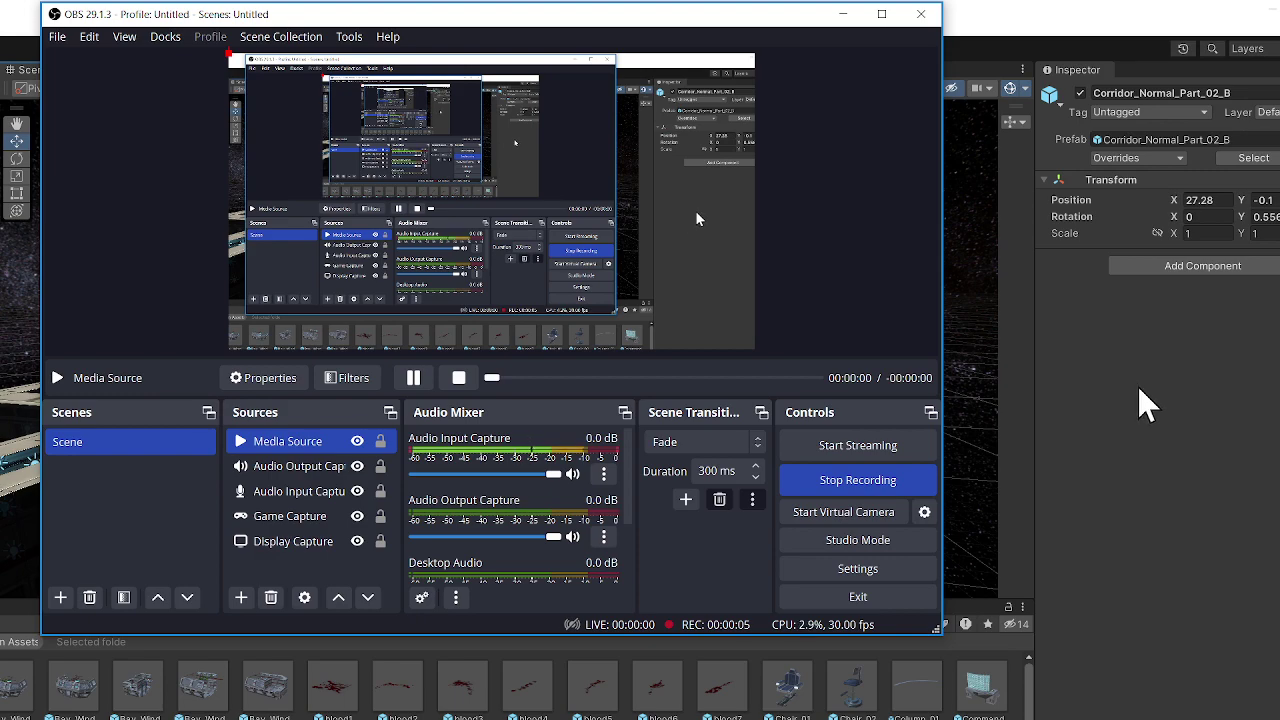
Step: Hide the OBS window to reveal the Unity scene of space corridor modules
key(alt+Tab)
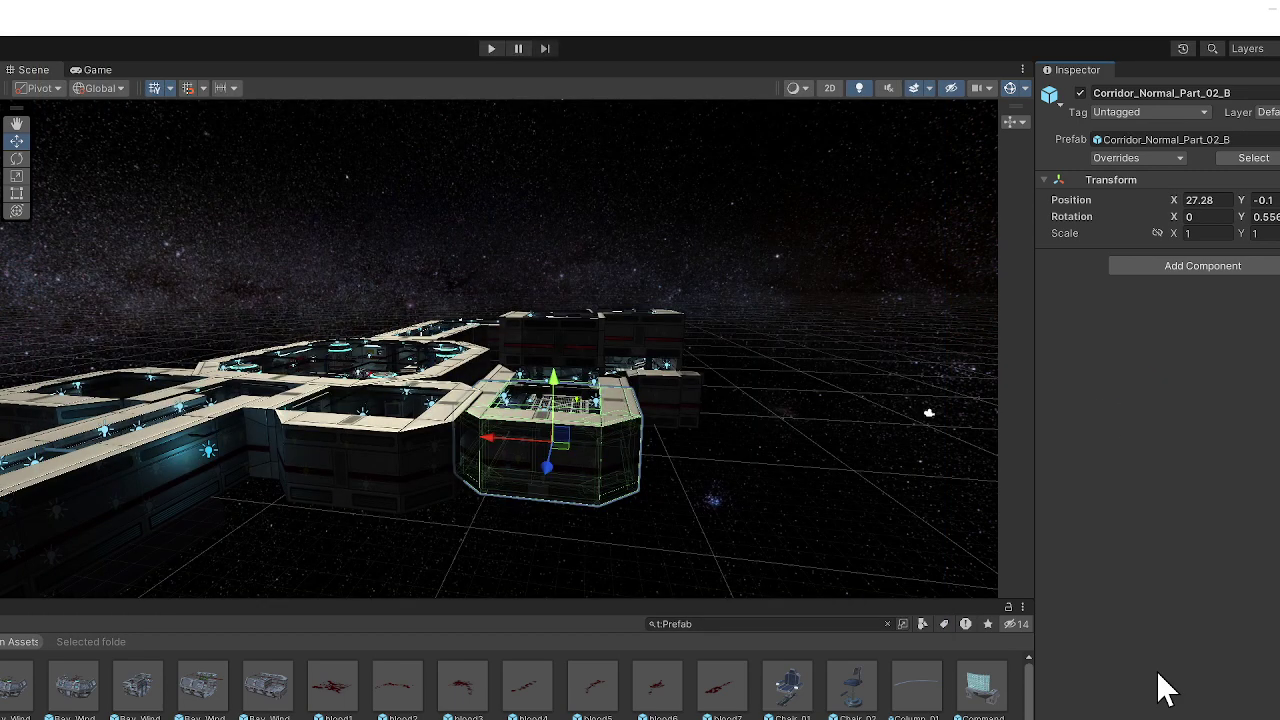
Step: Orbit toward the station and fly past the door panels toward the windows
right_drag(878, 448, 733, 469)
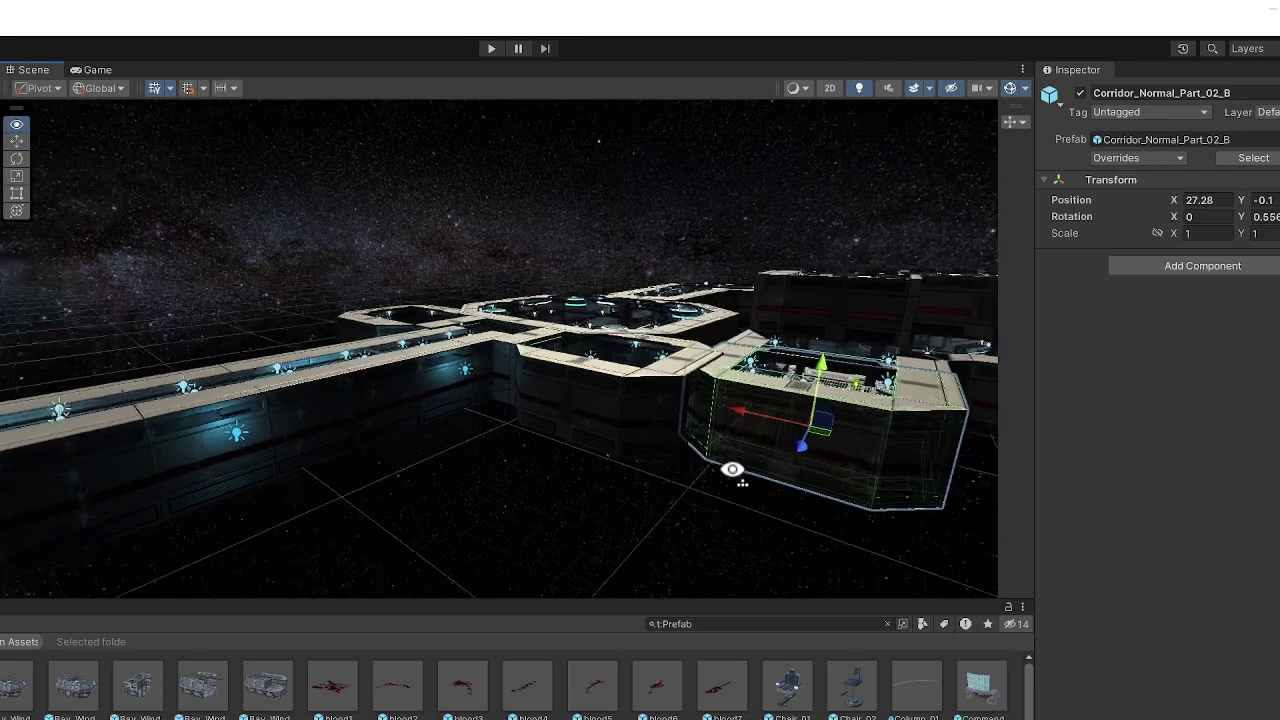
right_drag(838, 378, 940, 440)
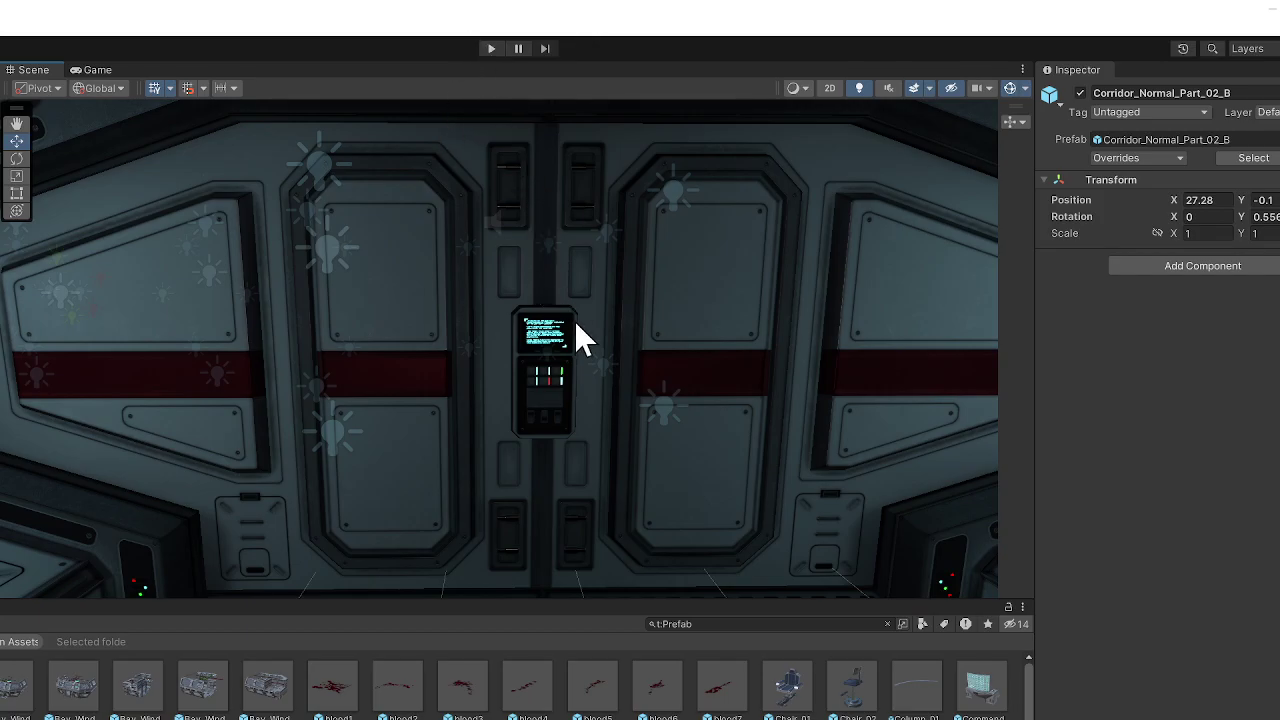
right_drag(573, 317, 150, 310)
Step: Turn into the lit side room, then fly forward down the corridor
right_drag(620, 375, 350, 356)
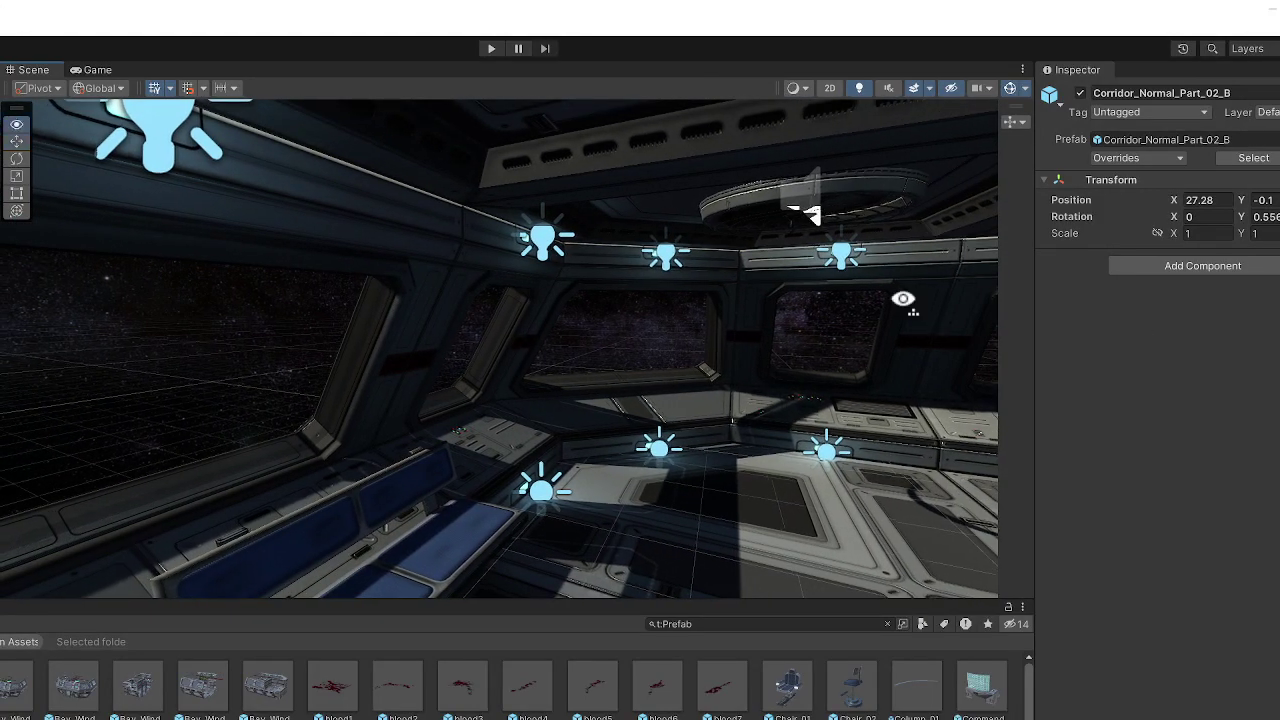
right_drag(900, 300, 511, 281)
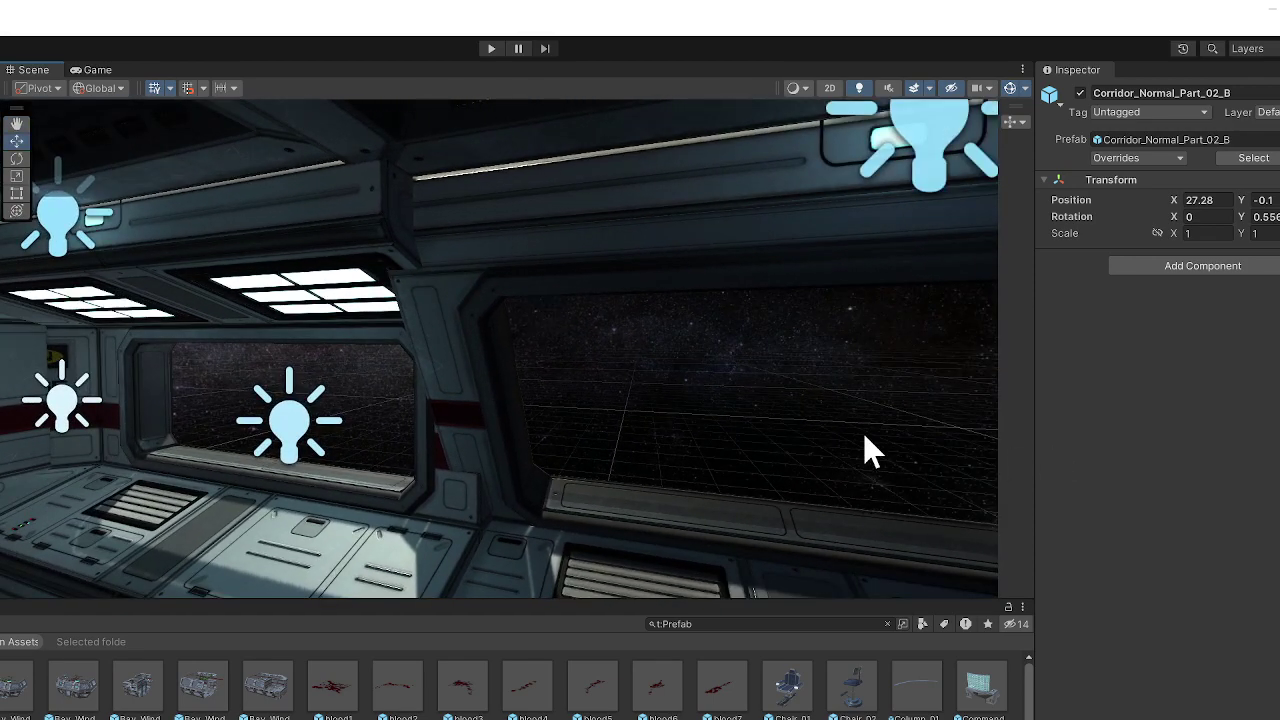
right_drag(859, 436, 97, 413)
key(w)
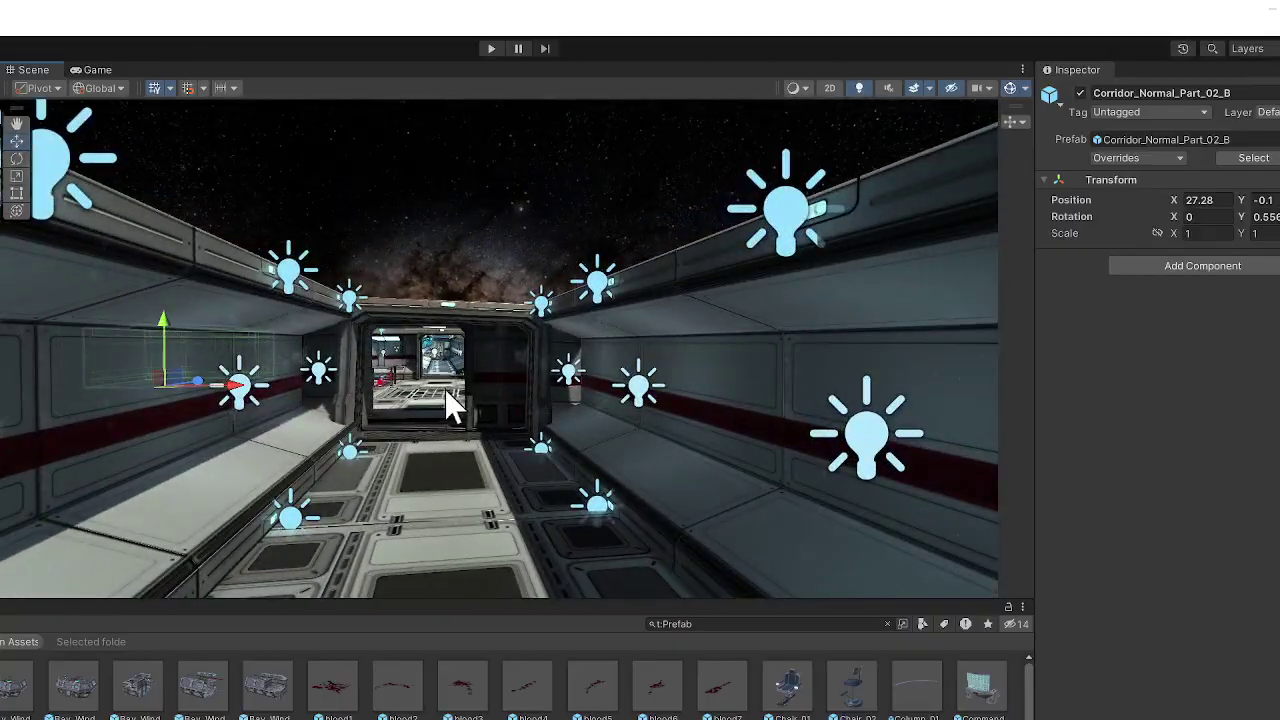
Step: Fly out of the corridor into the room with the monitor and bench
key(w)
right_drag(452, 405, 2, 405)
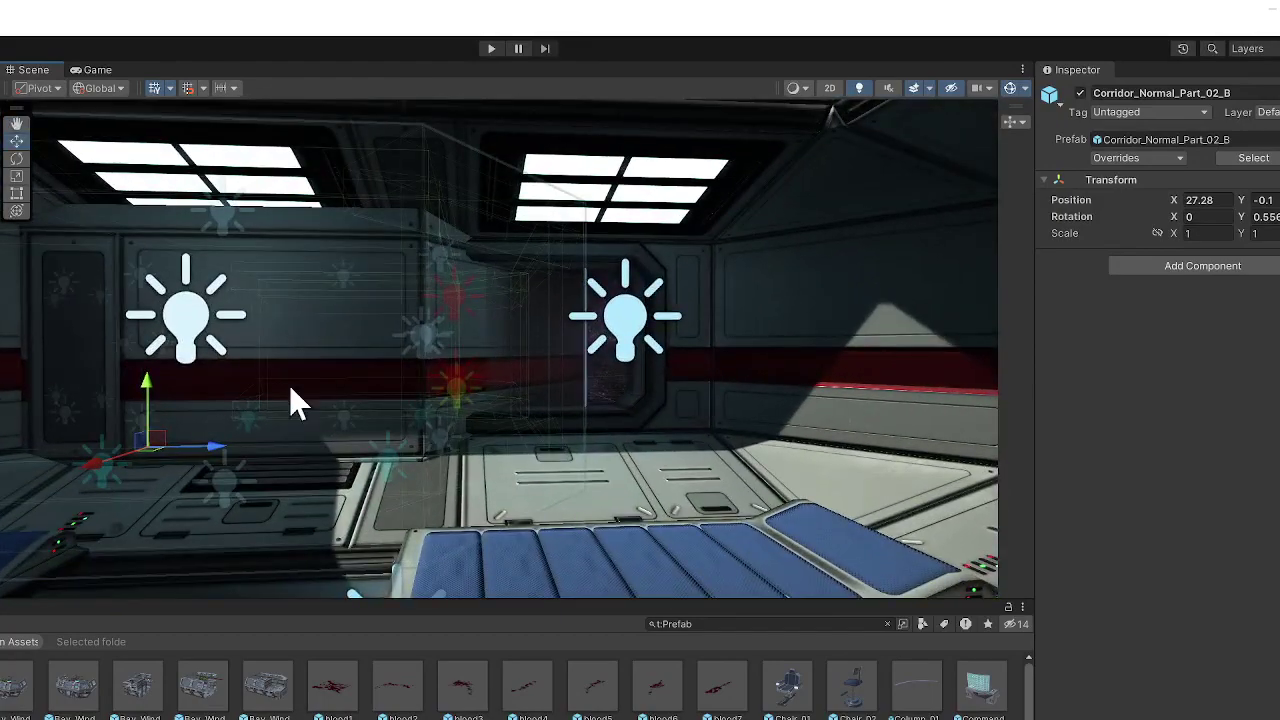
right_drag(383, 389, 2, 372)
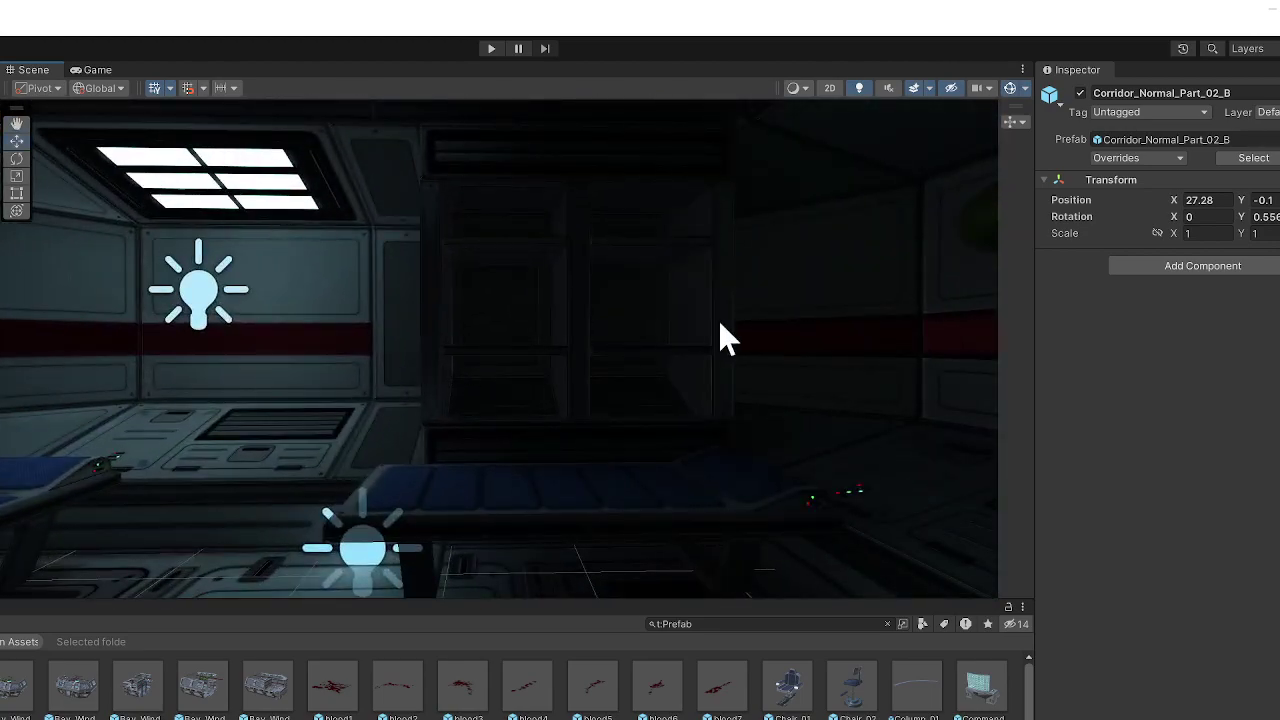
right_drag(720, 323, 2, 337)
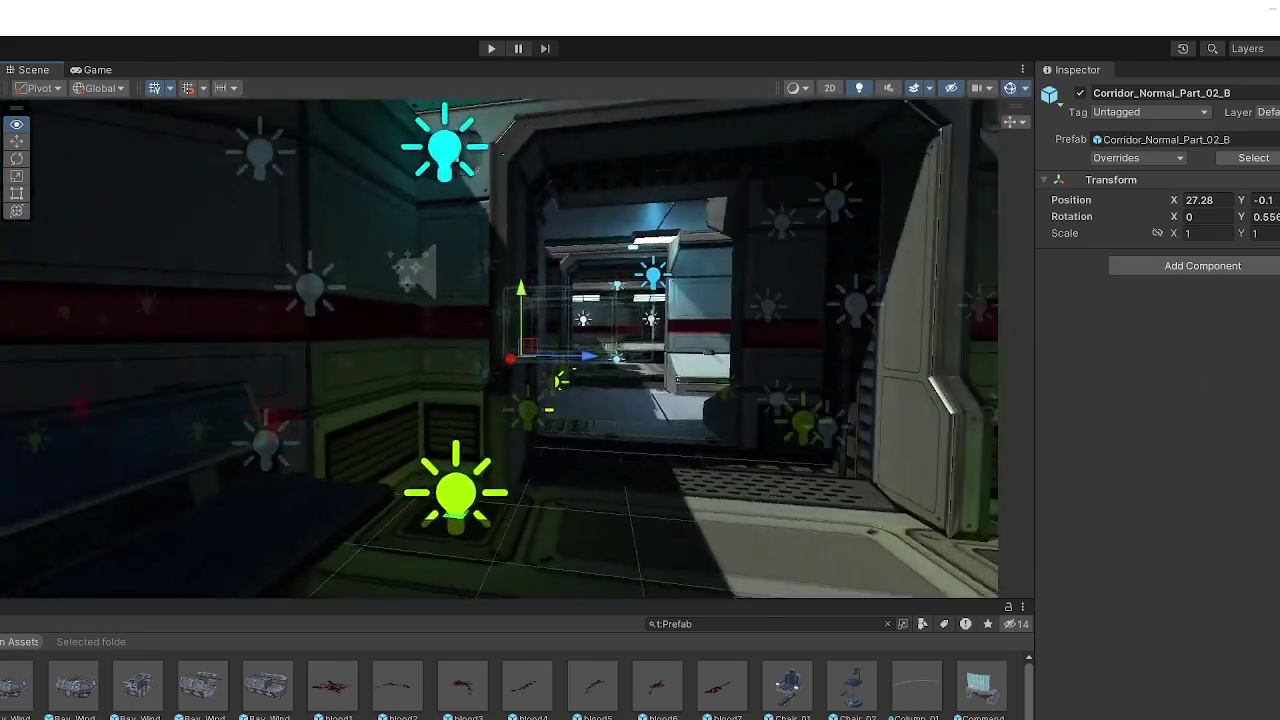
Step: Fly along the bench-lined window corridor onto the central room's walkway
right_drag(22, 348, 268, 302)
right_drag(606, 277, 33, 130)
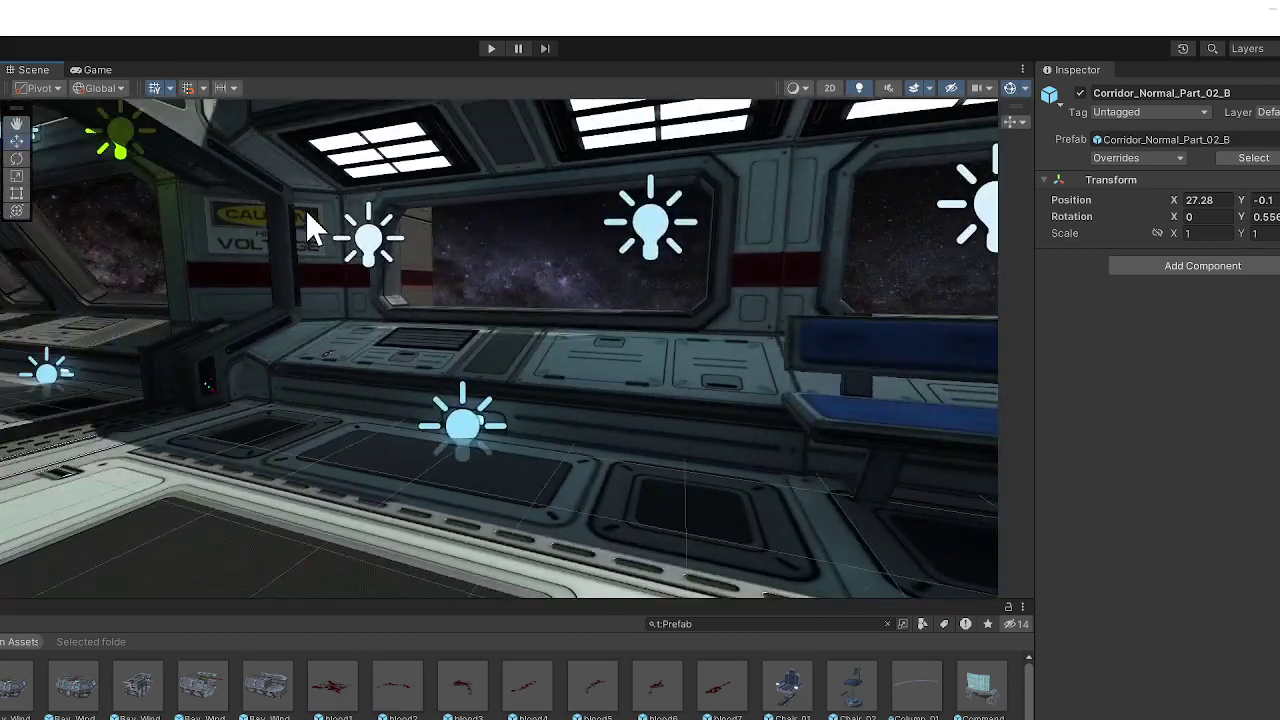
right_drag(703, 273, 94, 340)
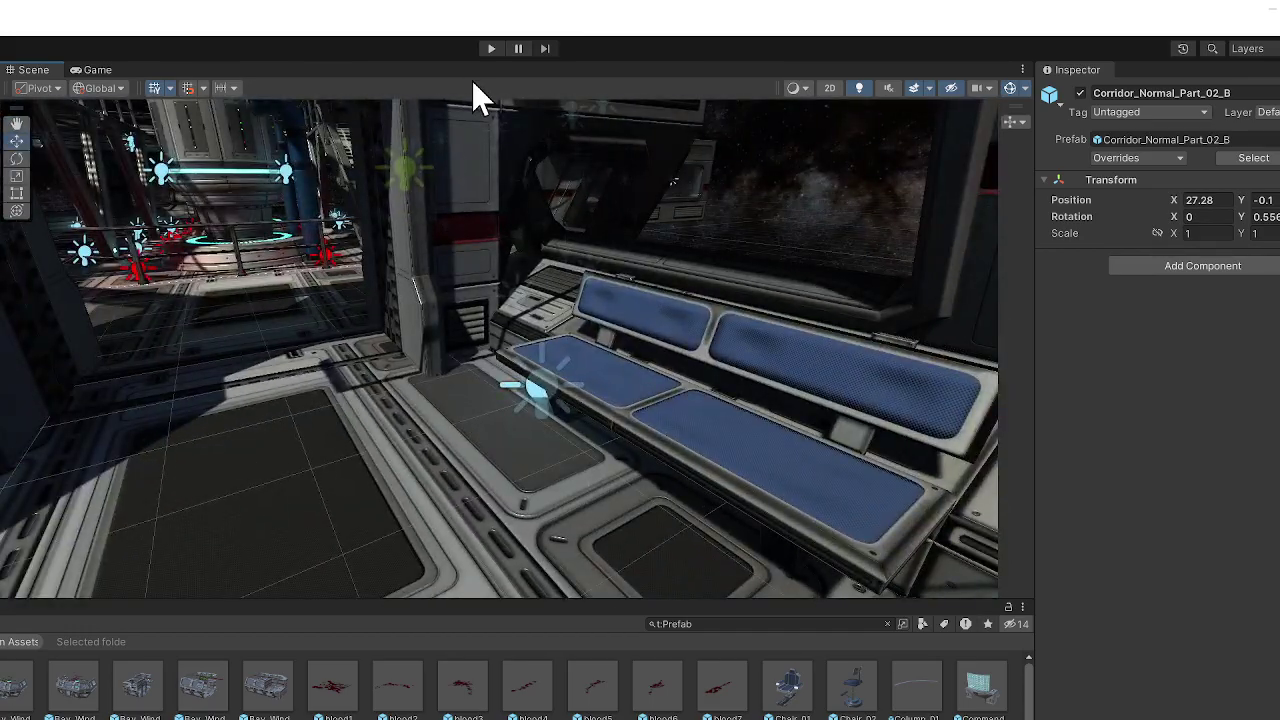
right_drag(759, 173, 424, 115)
right_drag(697, 228, 984, 240)
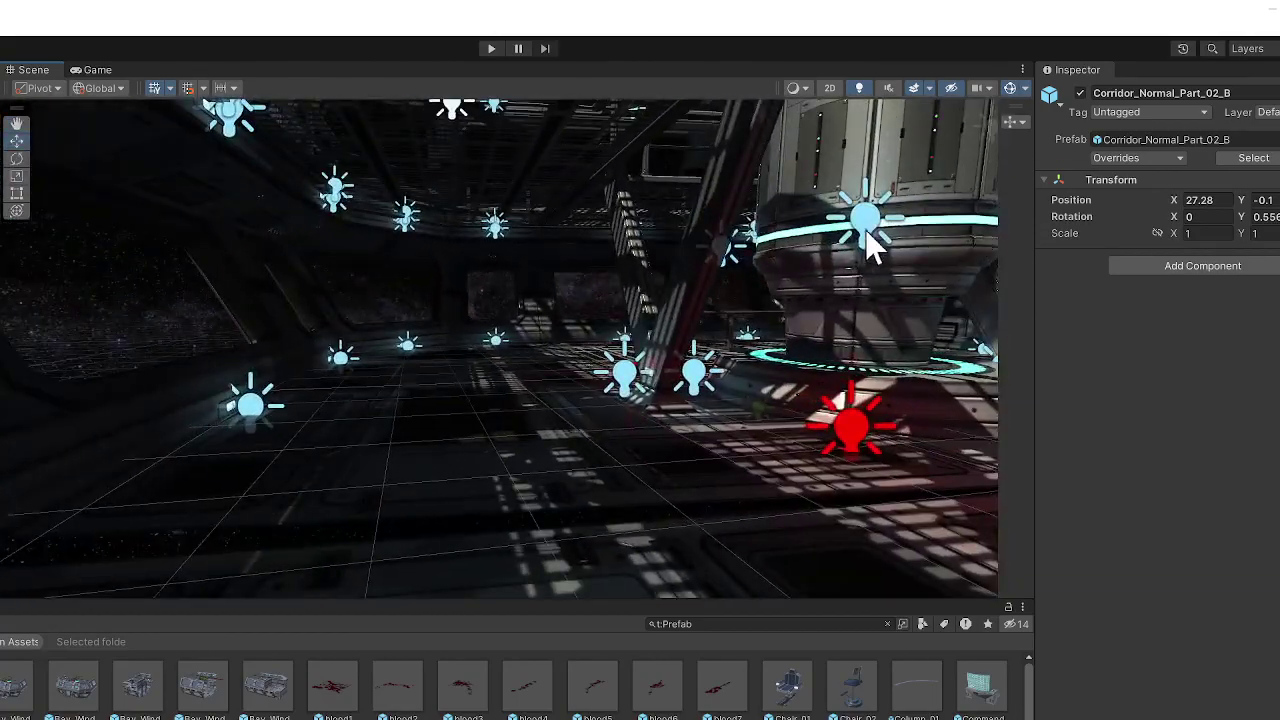
Step: Inspect the grated ceiling, the corridor wall and the door console screen up close
right_drag(838, 288, 1253, 325)
key(s)
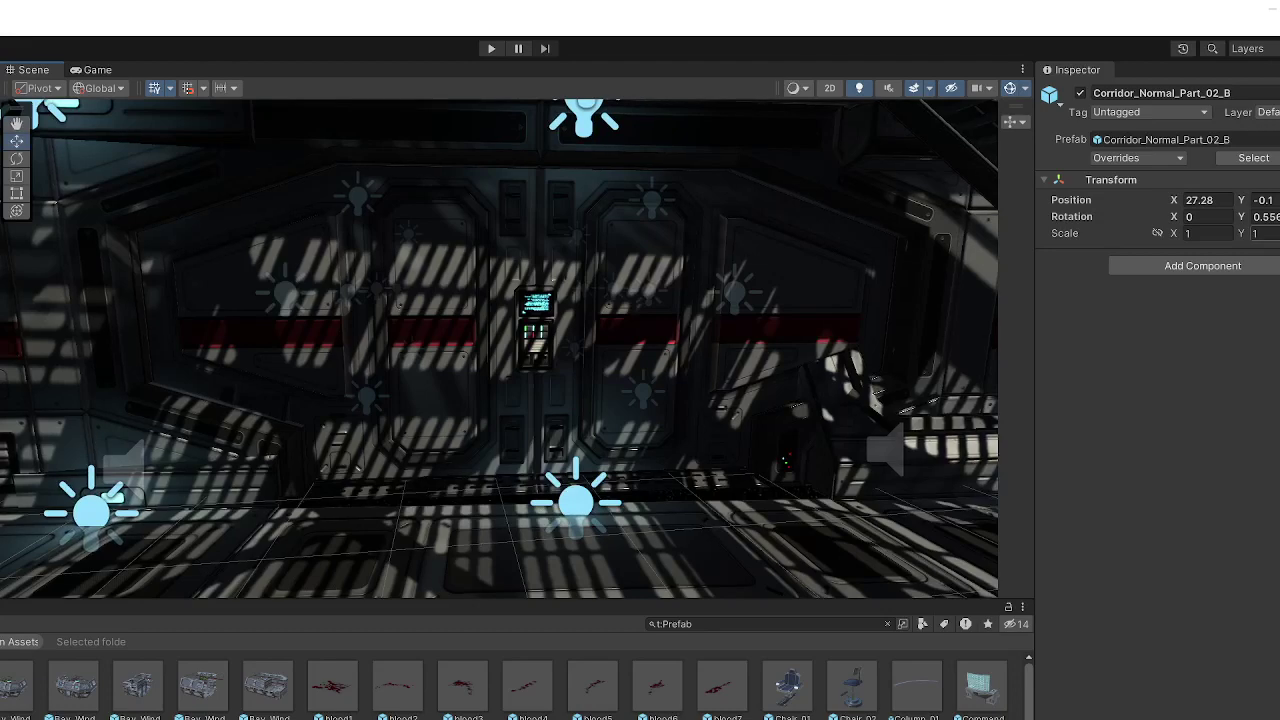
right_drag(118, 368, 472, 197)
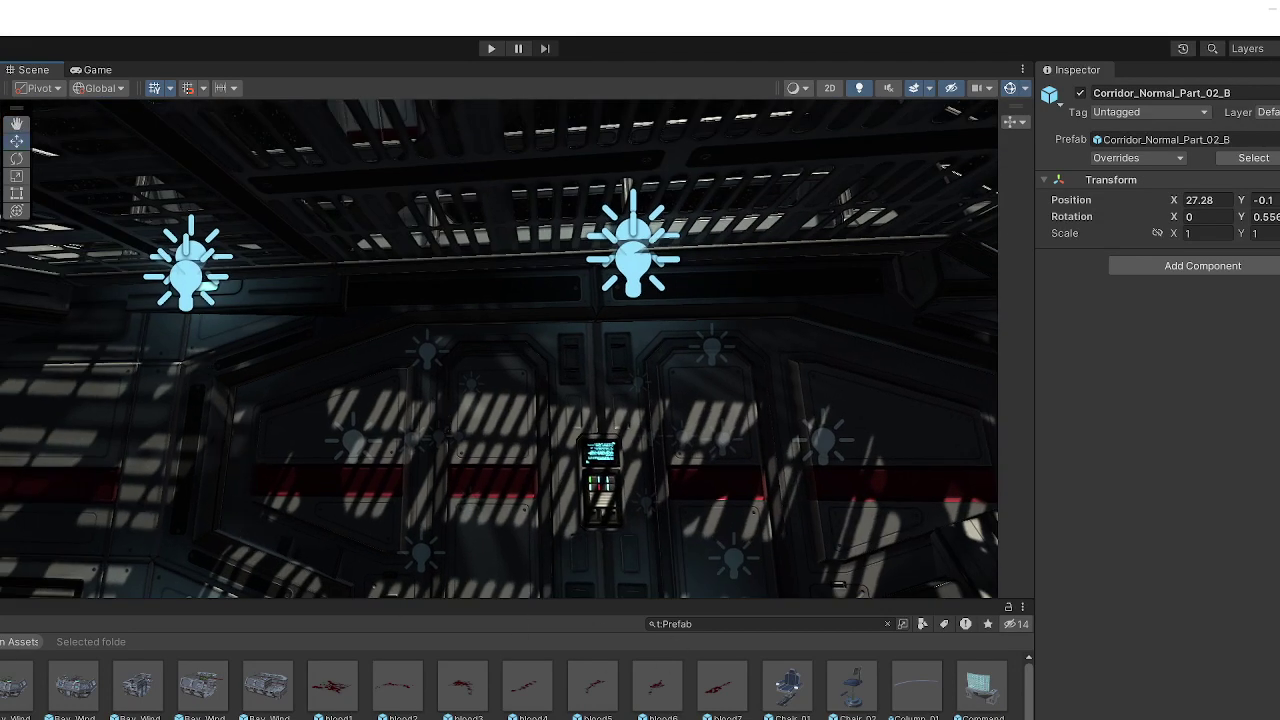
right_drag(788, 497, 801, 462)
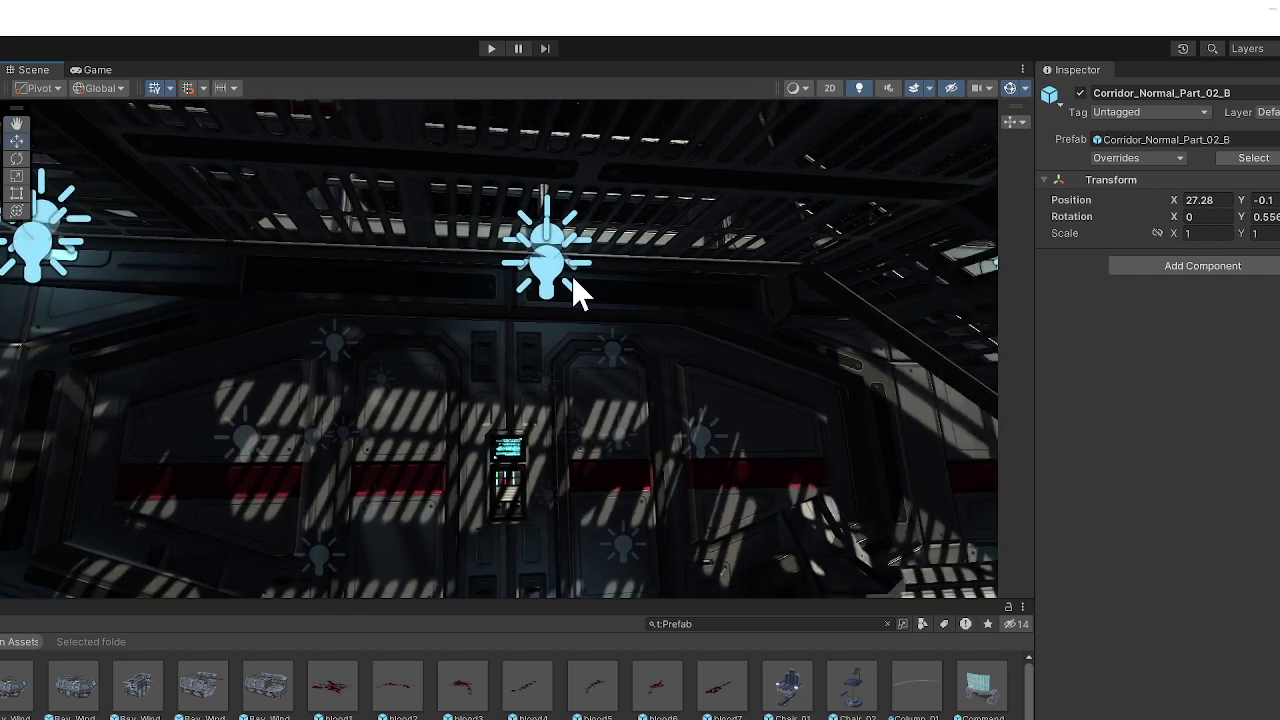
right_drag(762, 330, 404, 510)
key(w)
key(s)
Step: Pull back to an overview of the whole station layout and launch the Calculator
scroll(336, 636, down, 3)
right_drag(336, 636, 130, 613)
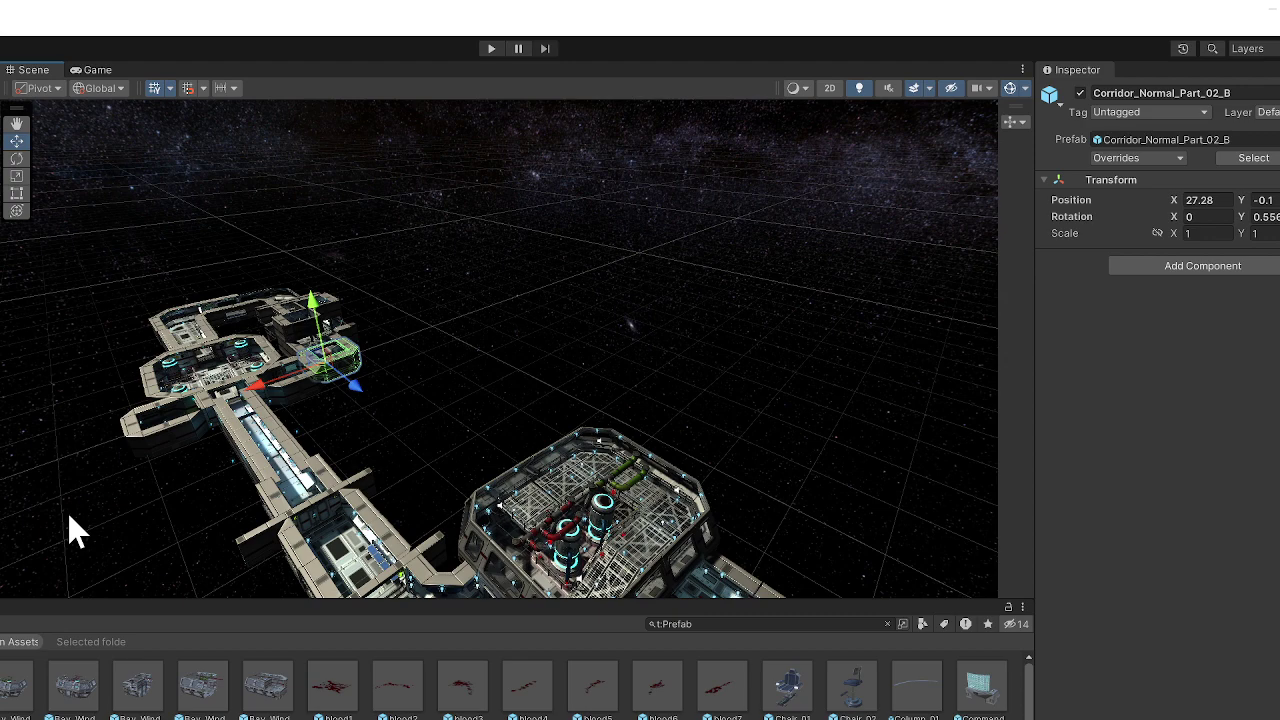
key(XF86Calculator)
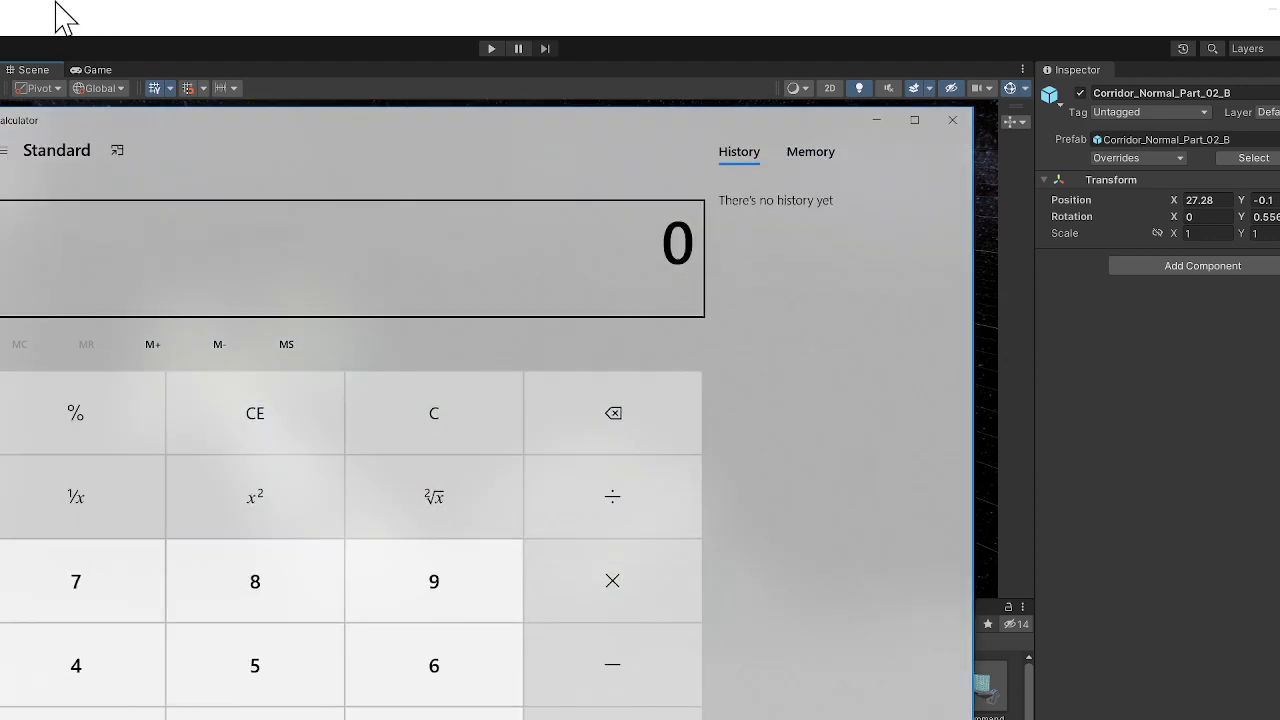
Step: Close the Calculator window
click(952, 121)
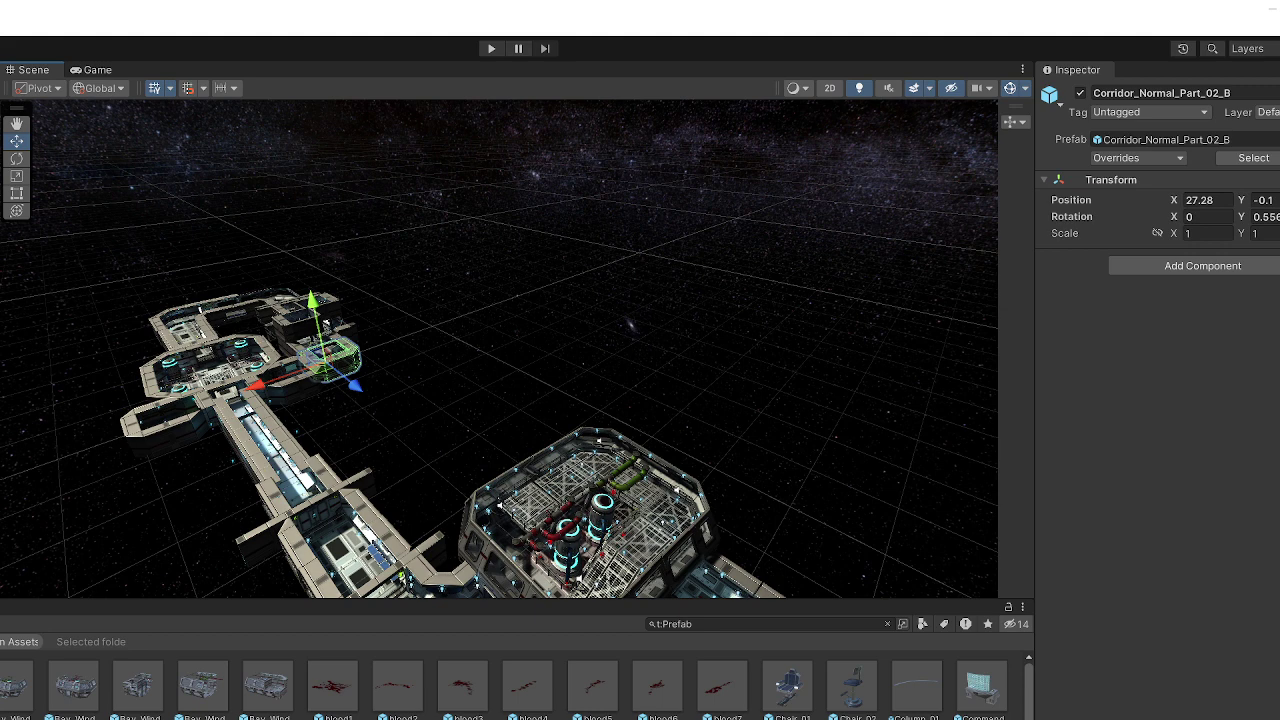
Step: Deselect the corridor piece and place a Corridor_Window_Part_07 prefab beside the station at X 23.25198
click(475, 362)
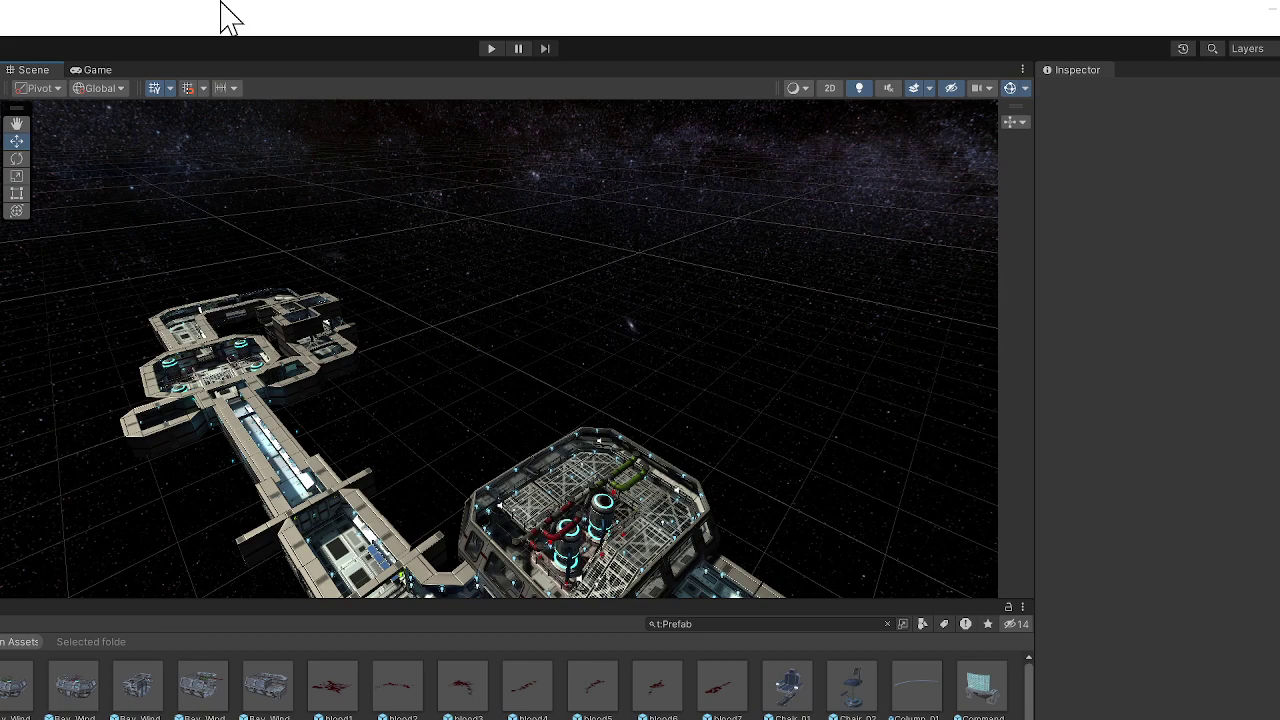
key(alt)
alt+drag(366, 308, 478, 300)
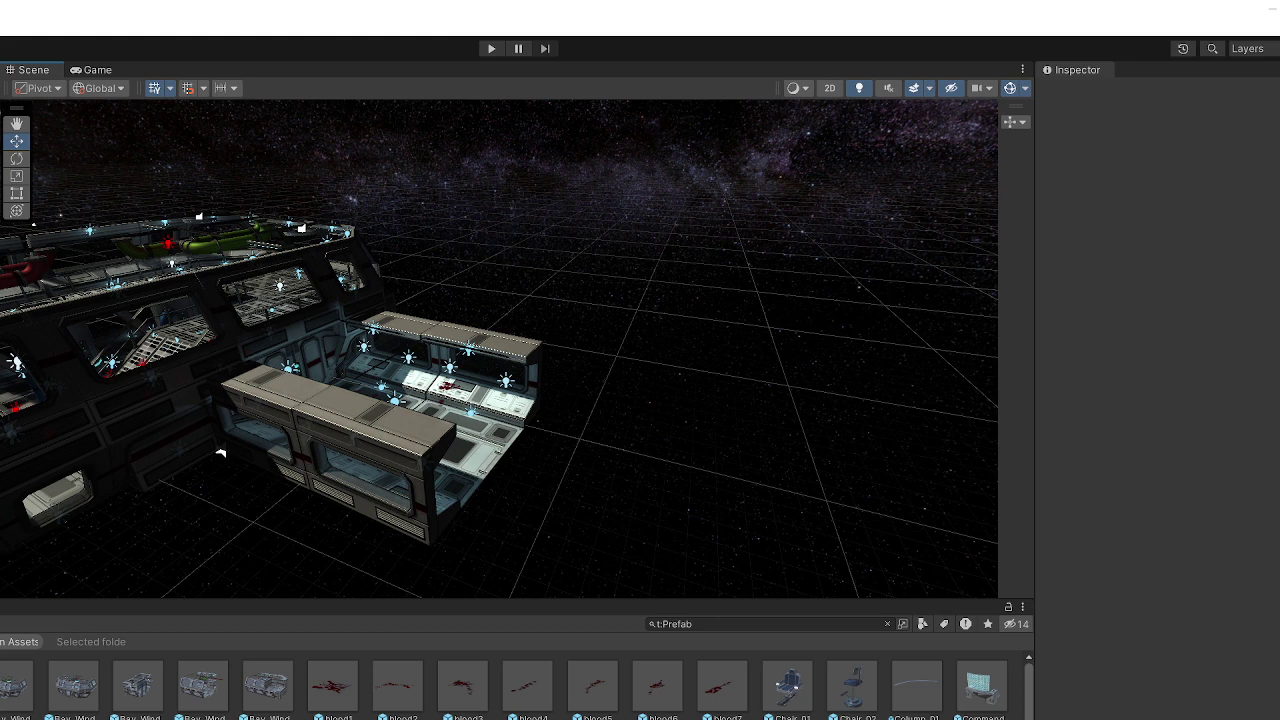
drag(845, 688, 573, 470)
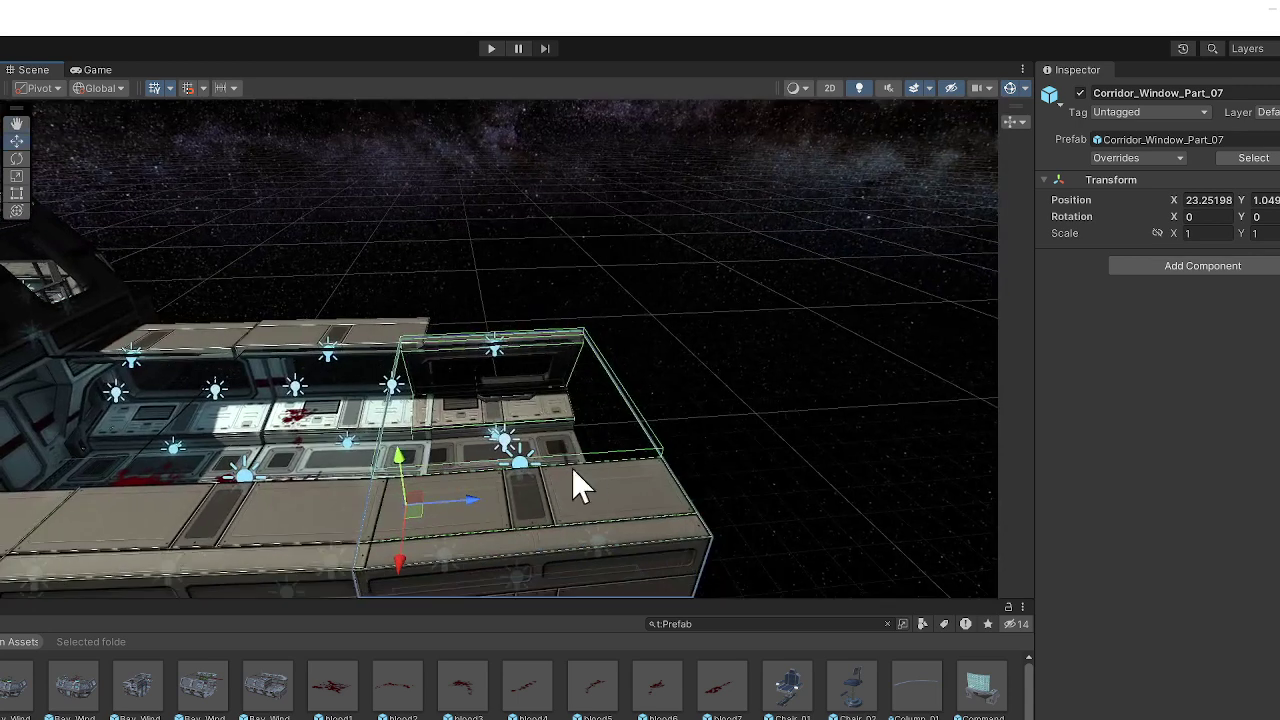
Step: Rotate Corridor_Window_Part_07 to Y 2.826, deselect it, and move the view inside
click(16, 158)
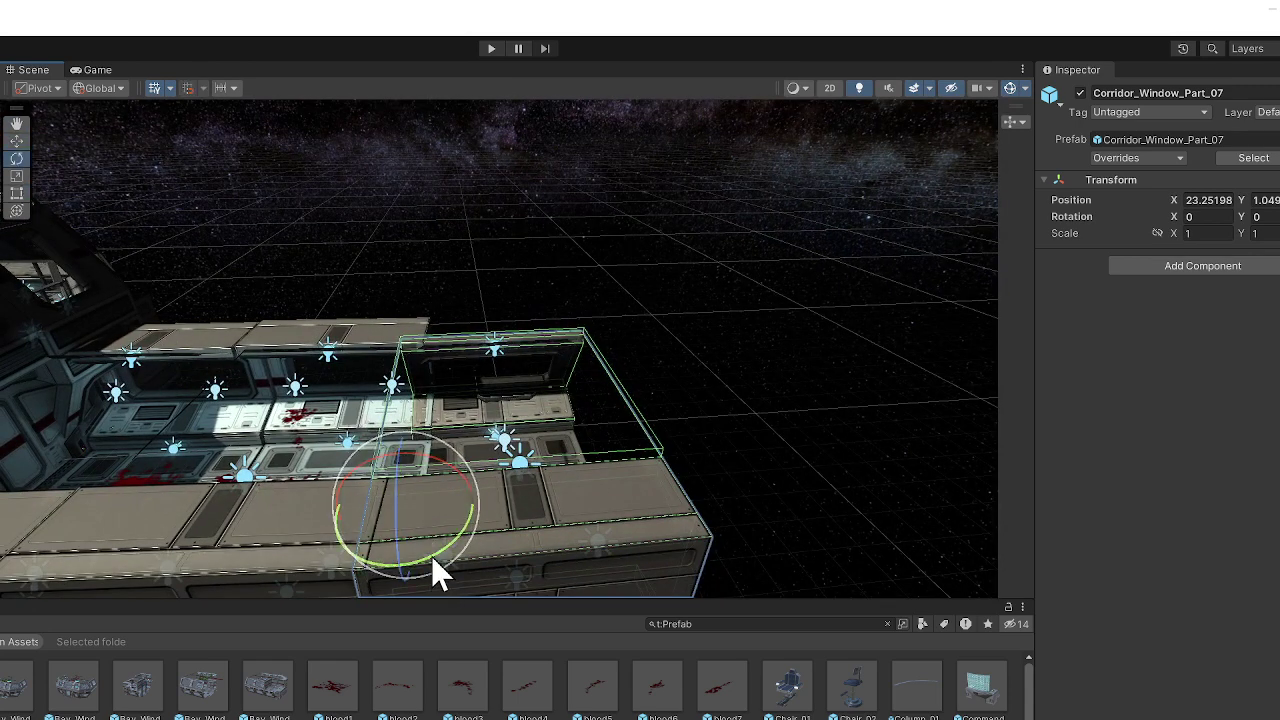
drag(431, 556, 143, 449)
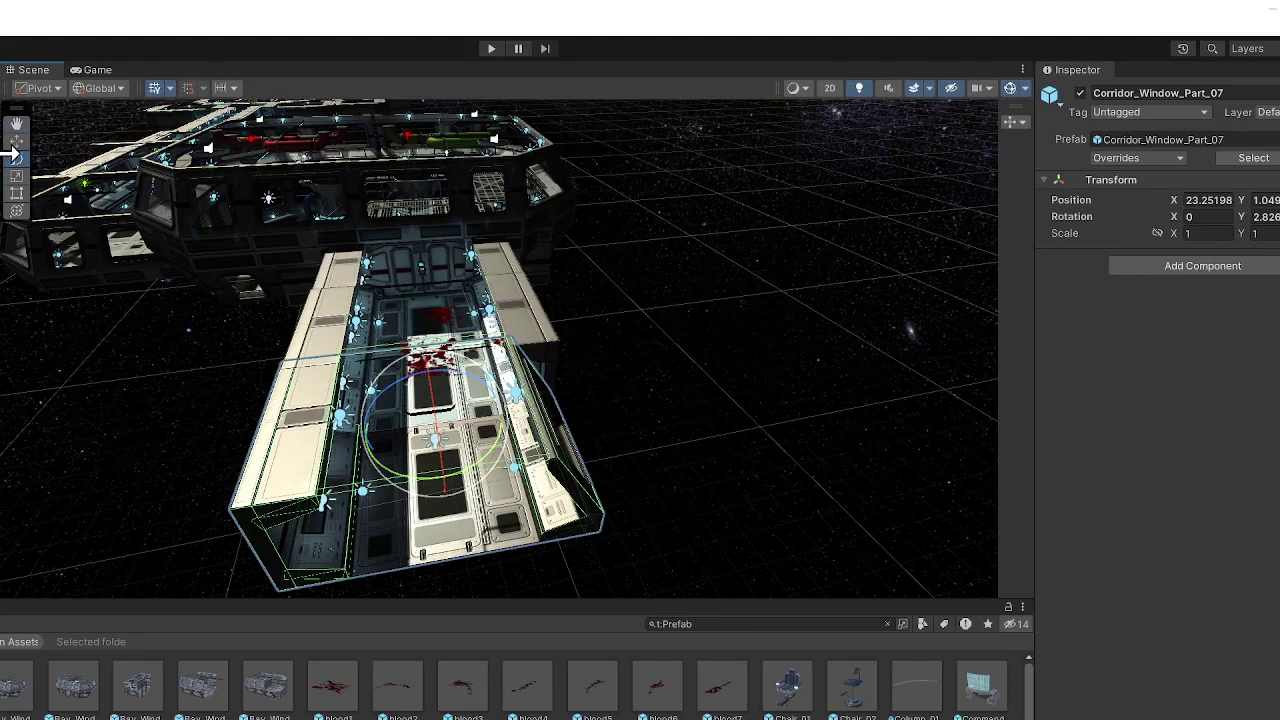
click(16, 141)
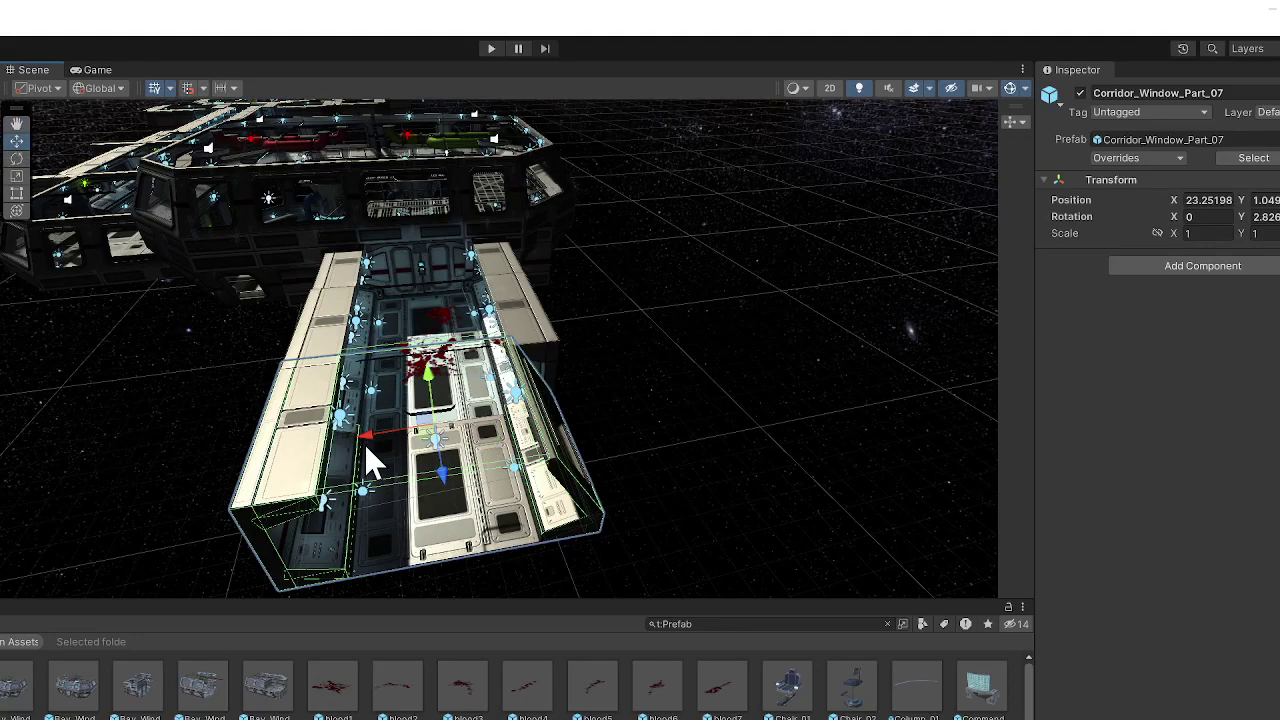
click(191, 376)
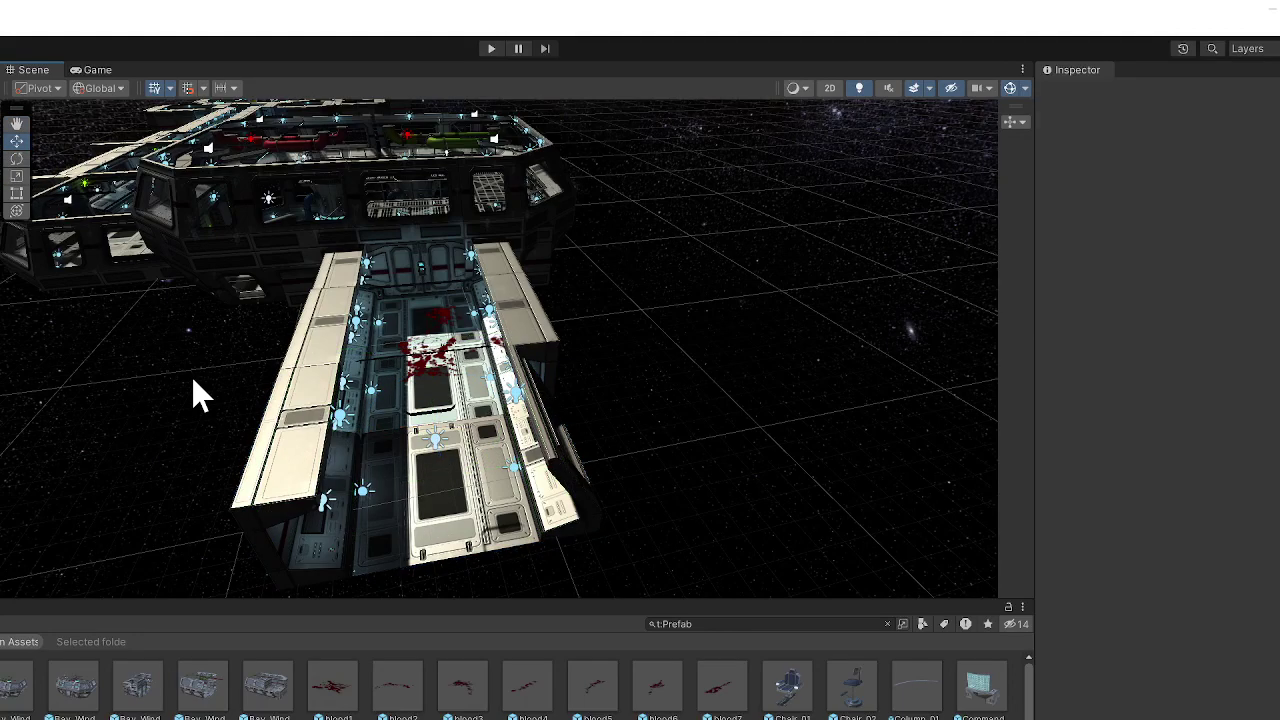
alt+drag(191, 376, 192, 376)
right_drag(191, 376, 763, 360)
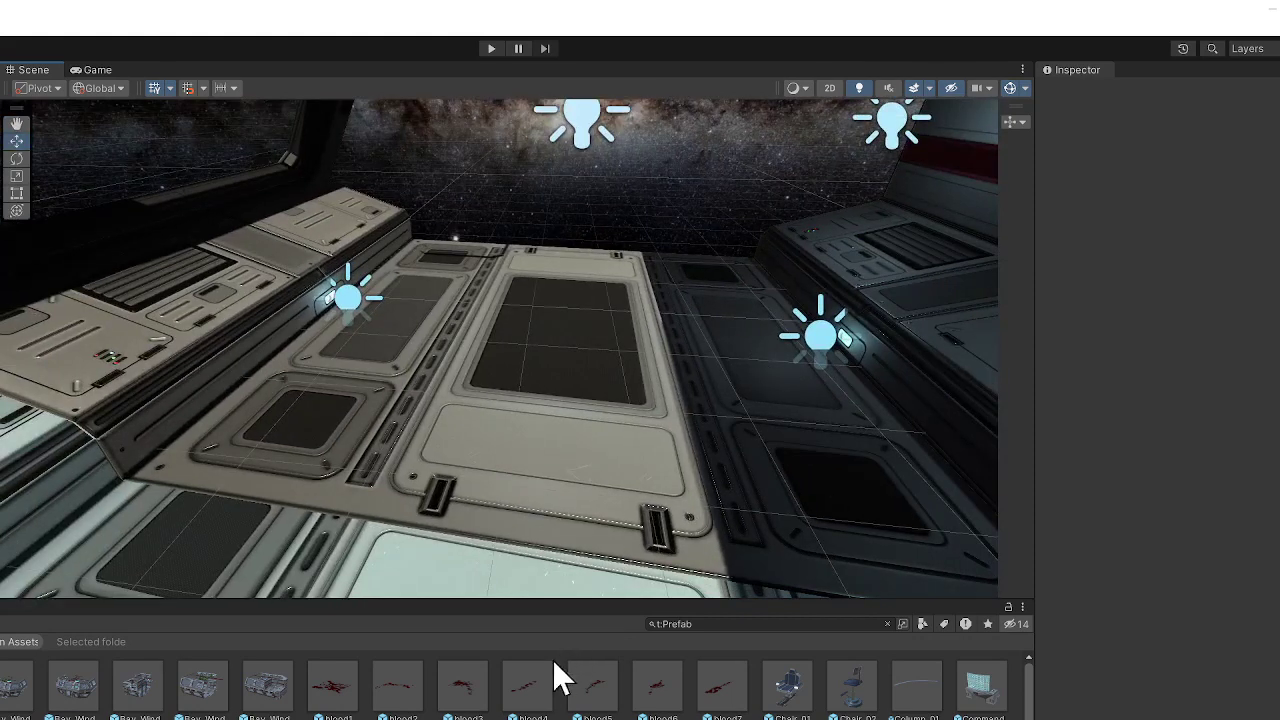
Step: Drop a blood1 splatter decal onto the window corridor's side panel near the floor
drag(343, 700, 595, 355)
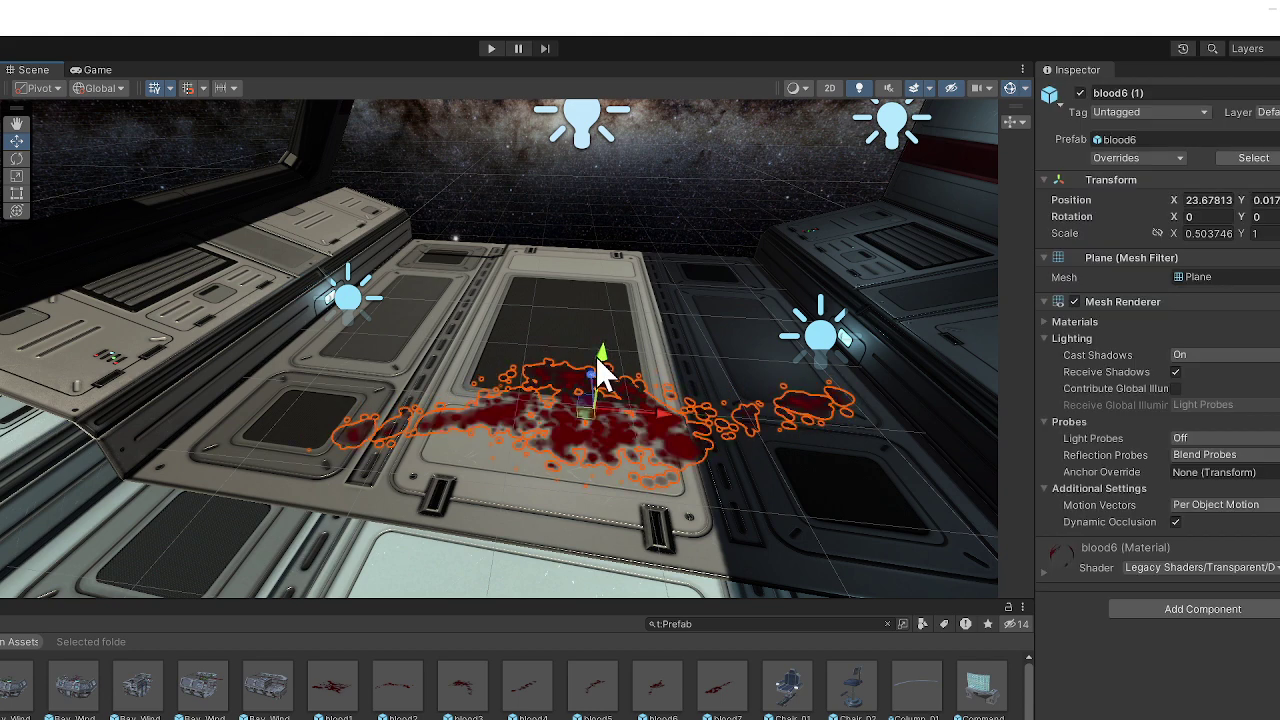
click(632, 250)
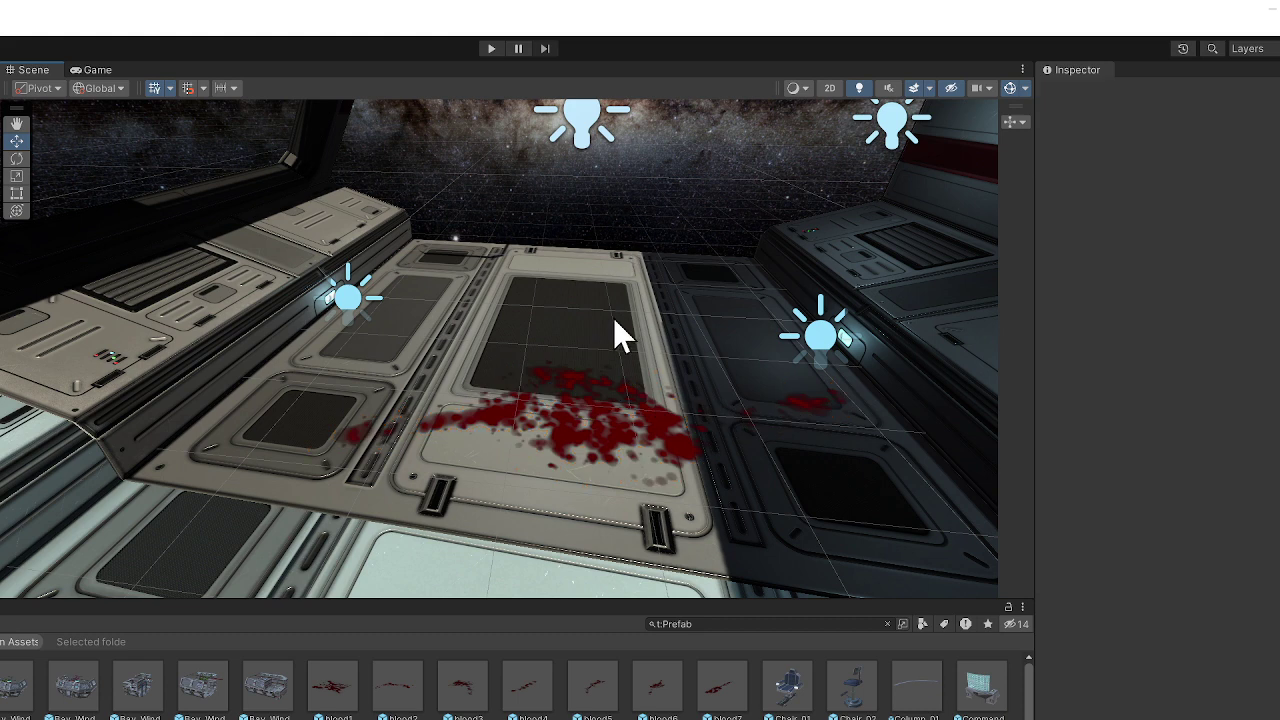
right_drag(491, 366, 476, 245)
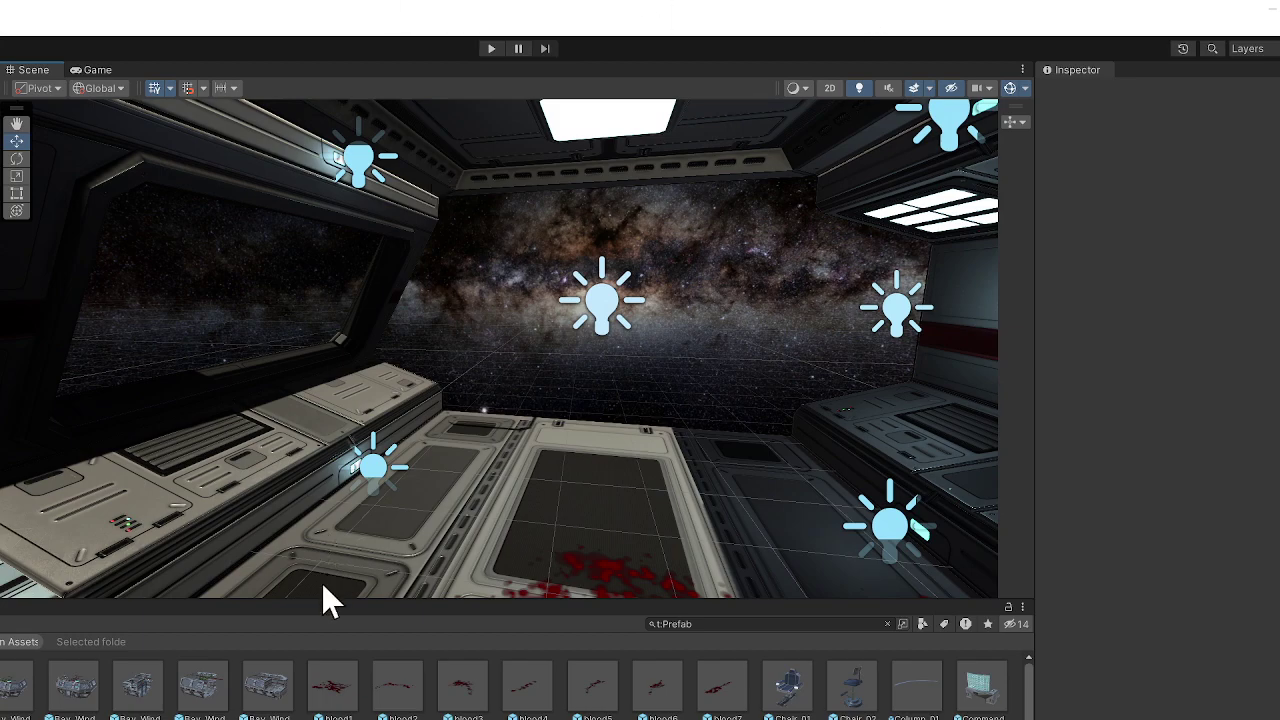
Step: Look around the station and place a Corridor_Window_Part_08 module at X 17.71857, Y rotation 90
right_drag(814, 510, 1000, 420)
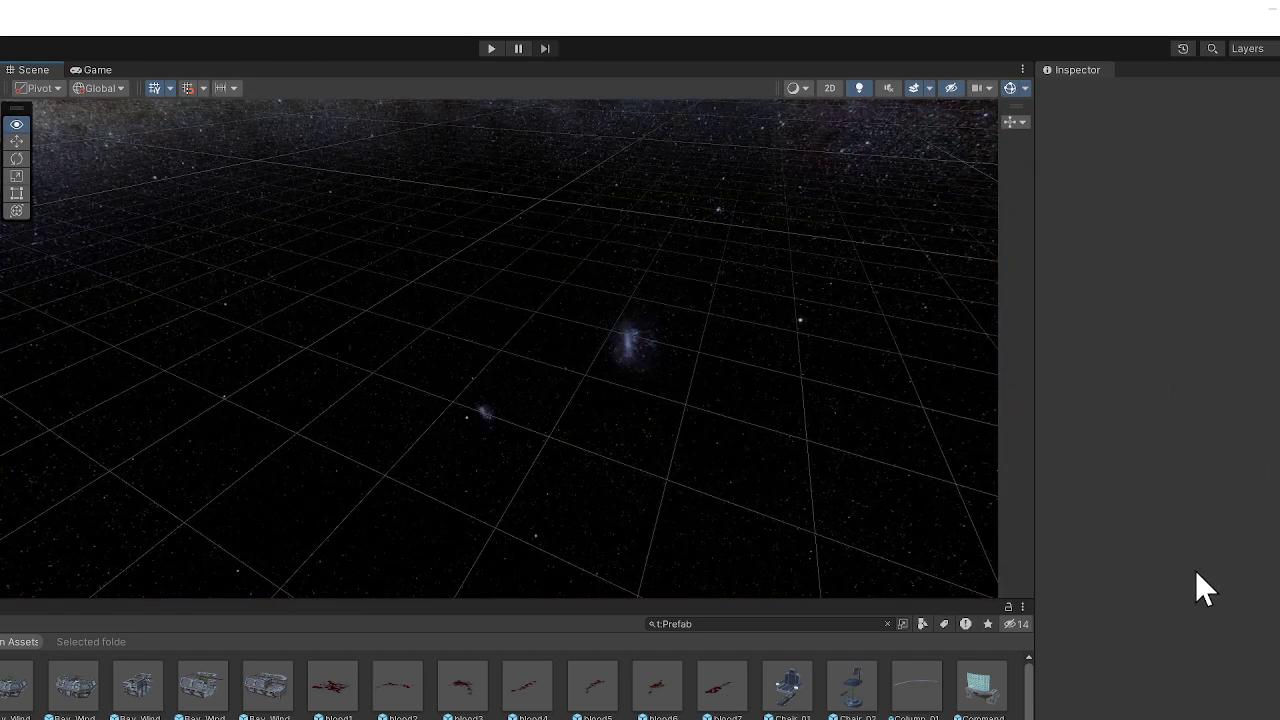
right_drag(1195, 570, 1186, 563)
right_drag(806, 281, 620, 430)
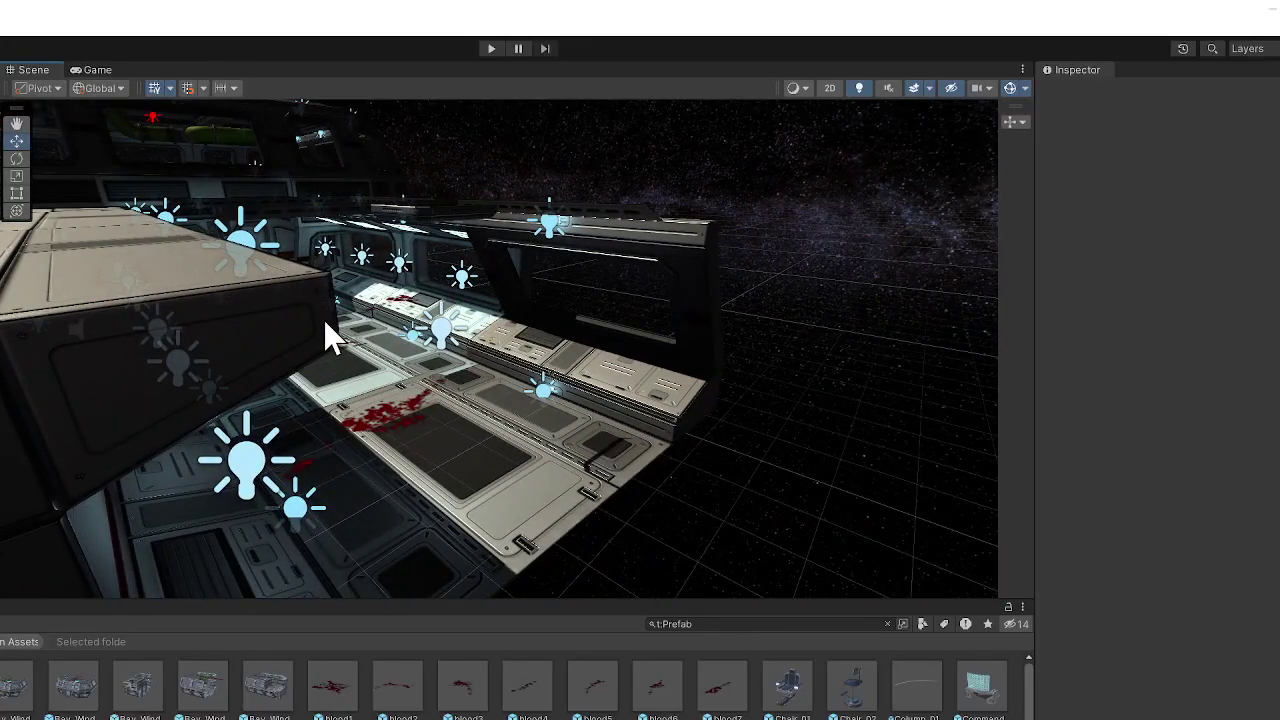
right_drag(306, 285, 673, 295)
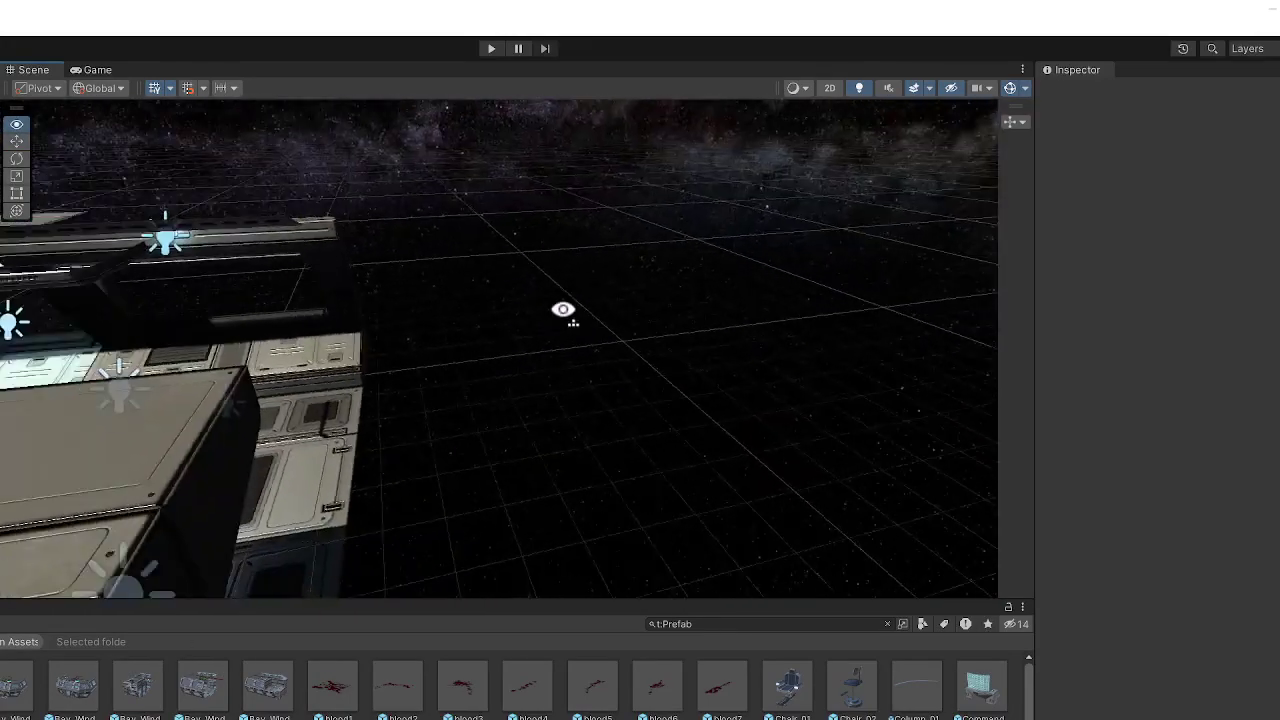
right_drag(523, 264, 1086, 451)
key(s)
right_drag(1130, 393, 530, 325)
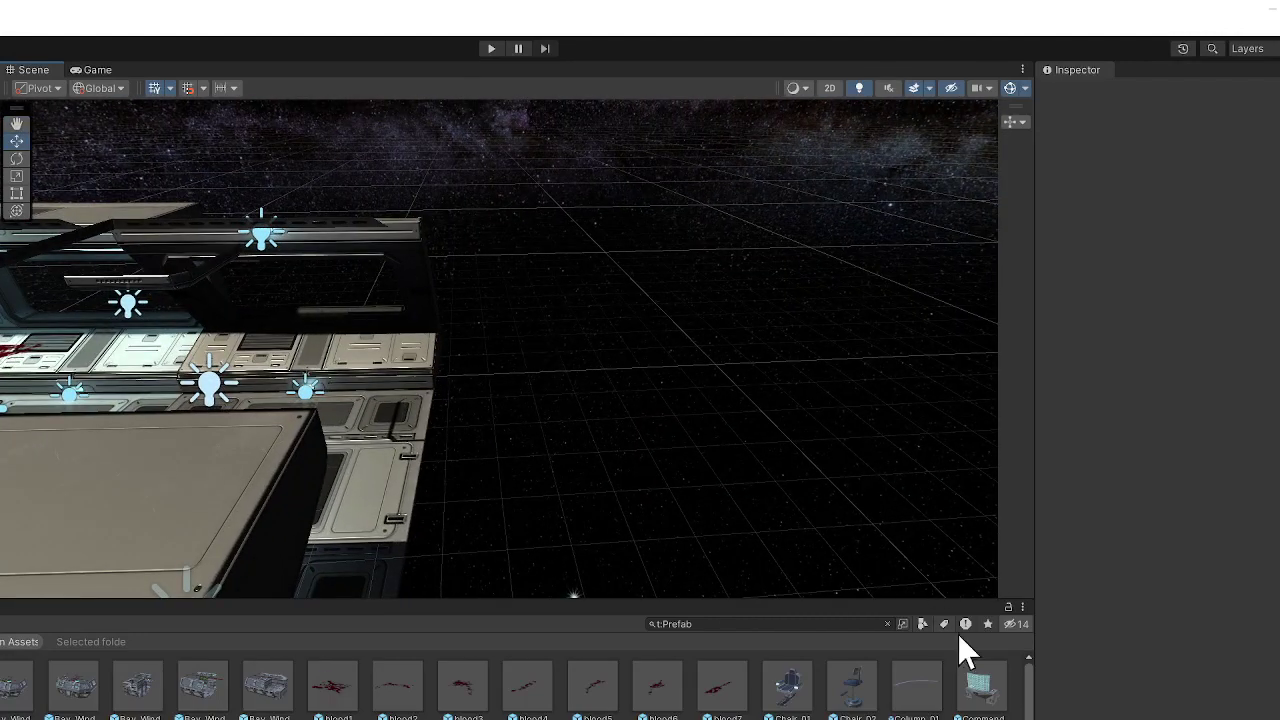
drag(800, 680, 689, 330)
Step: Frame the new corridor module, look around inside it, and clear the selection
key(f)
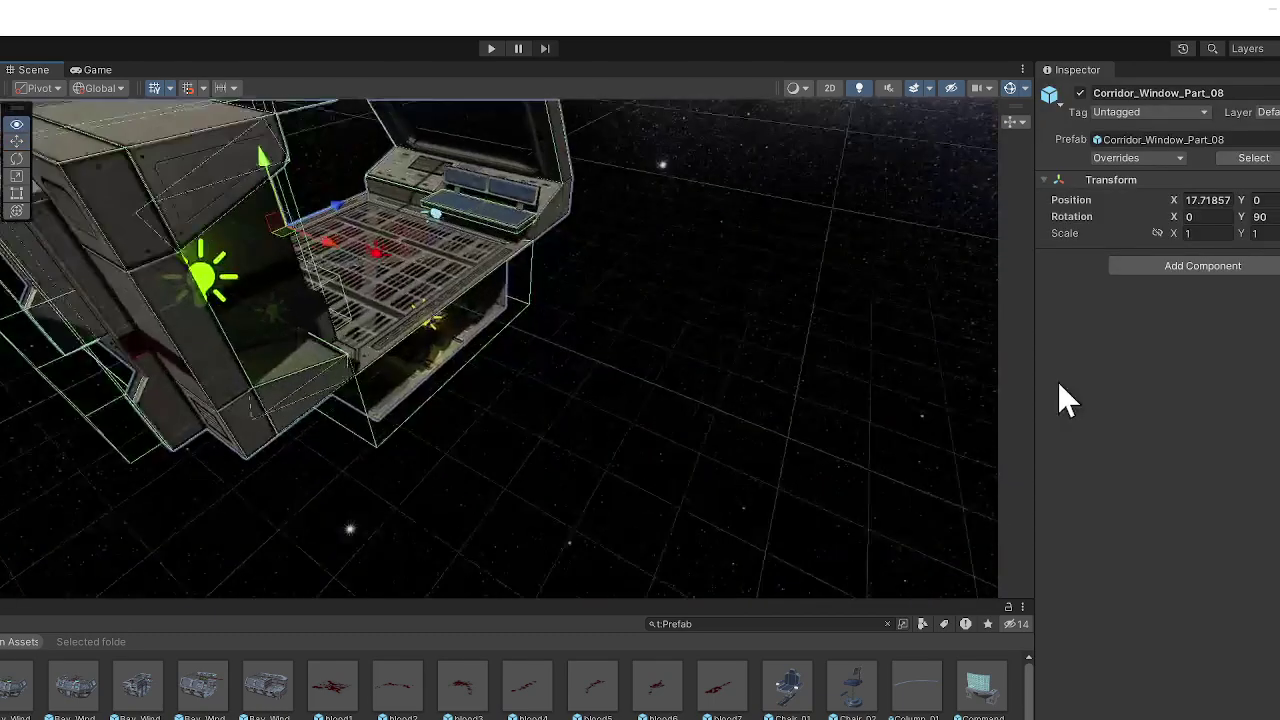
right_drag(900, 240, 594, 400)
click(717, 264)
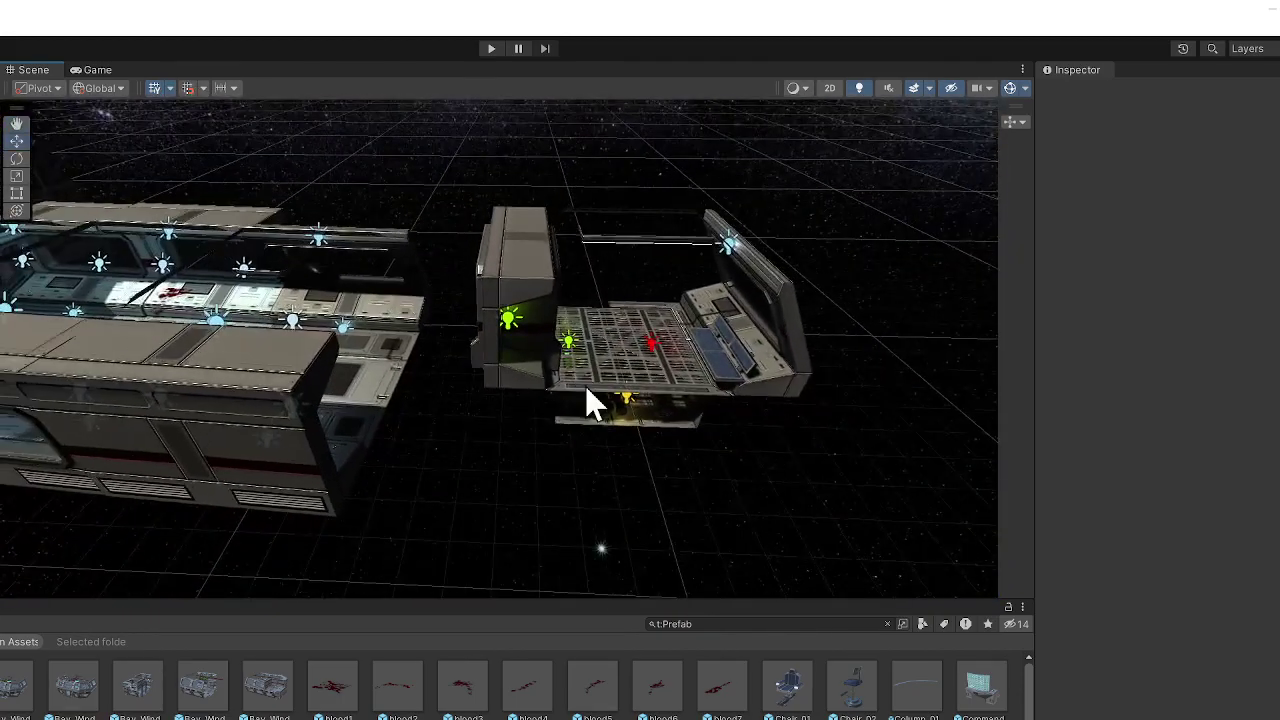
Step: Turn Corridor_Window_Part_08 about 92° to Y 182.6 and slide it to X 23.92
click(544, 333)
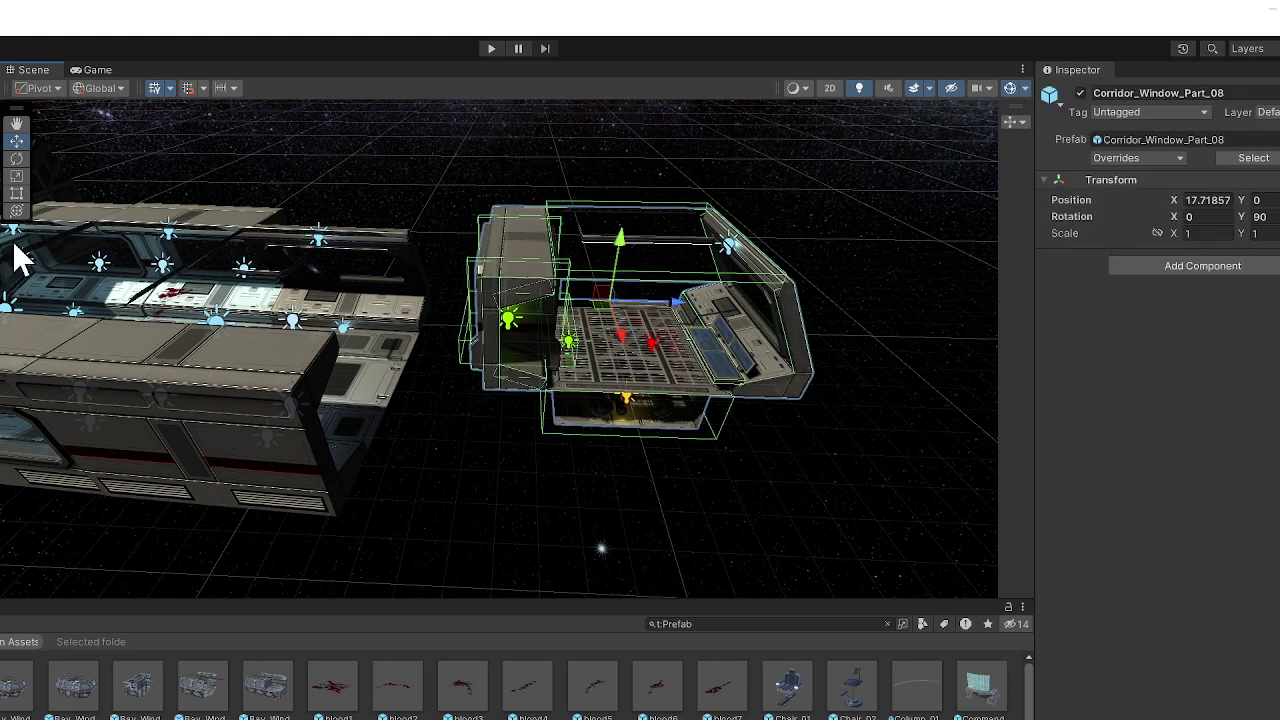
click(16, 158)
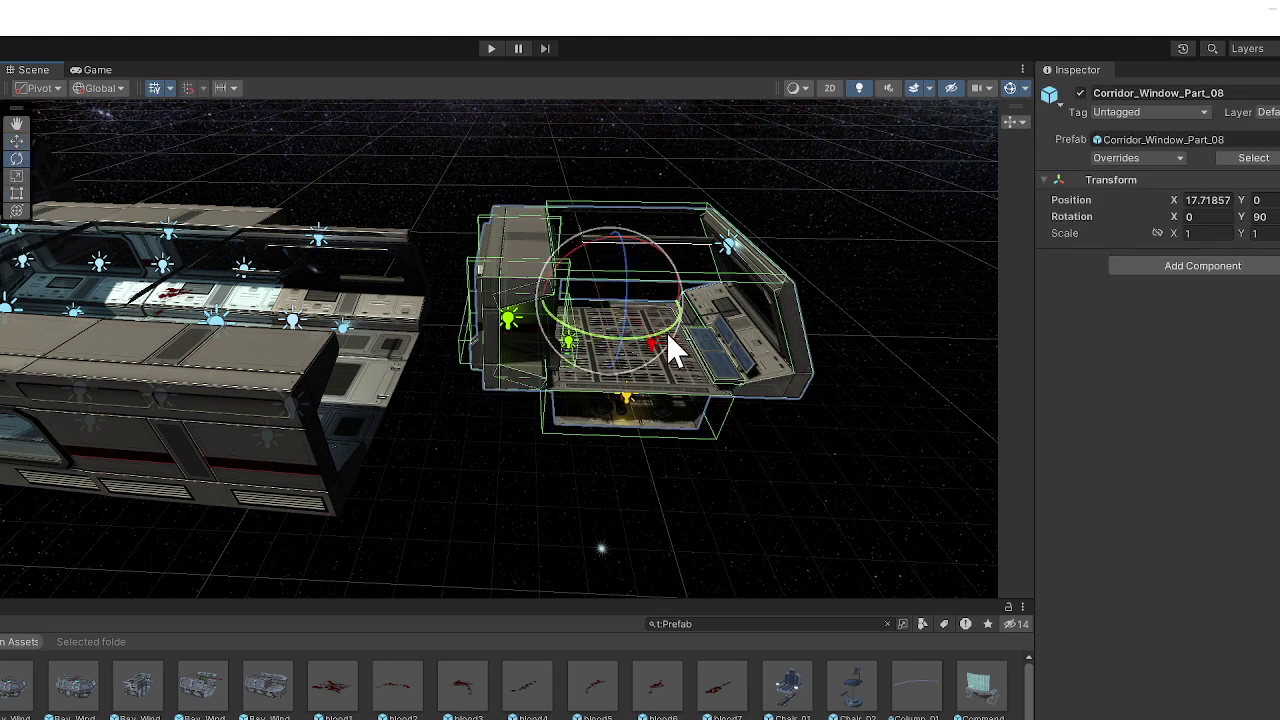
drag(667, 335, 505, 393)
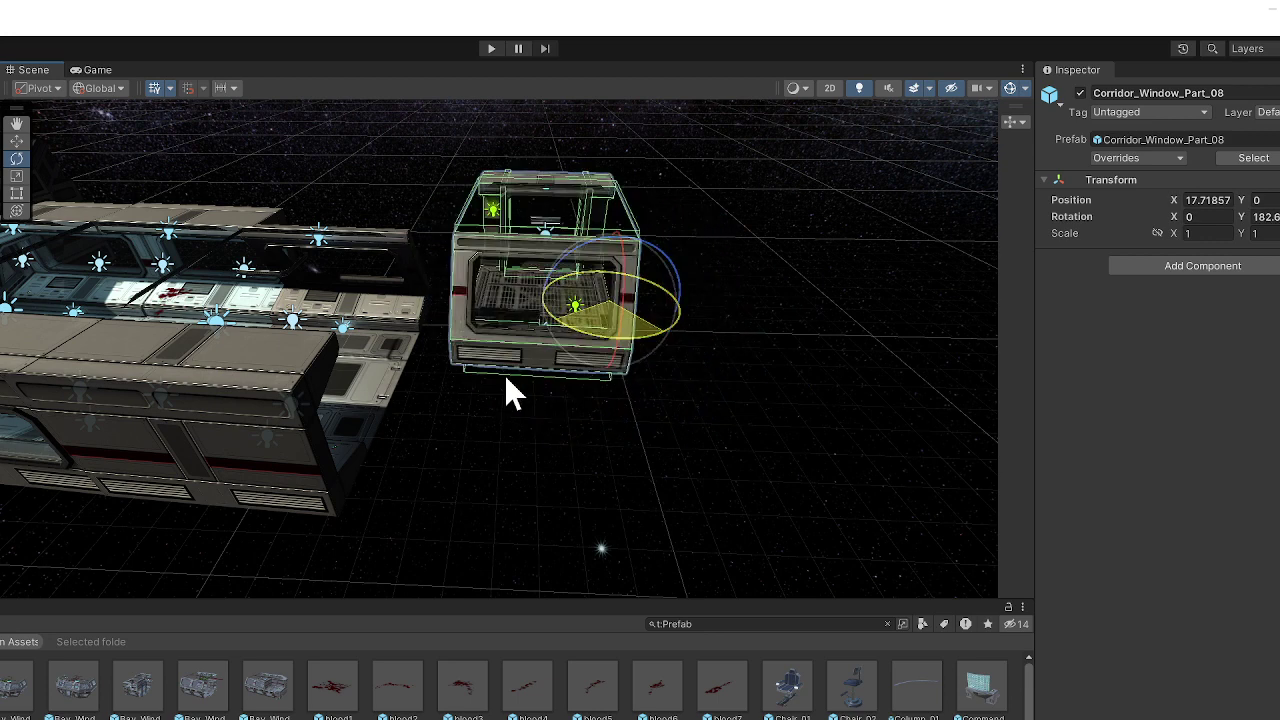
click(16, 141)
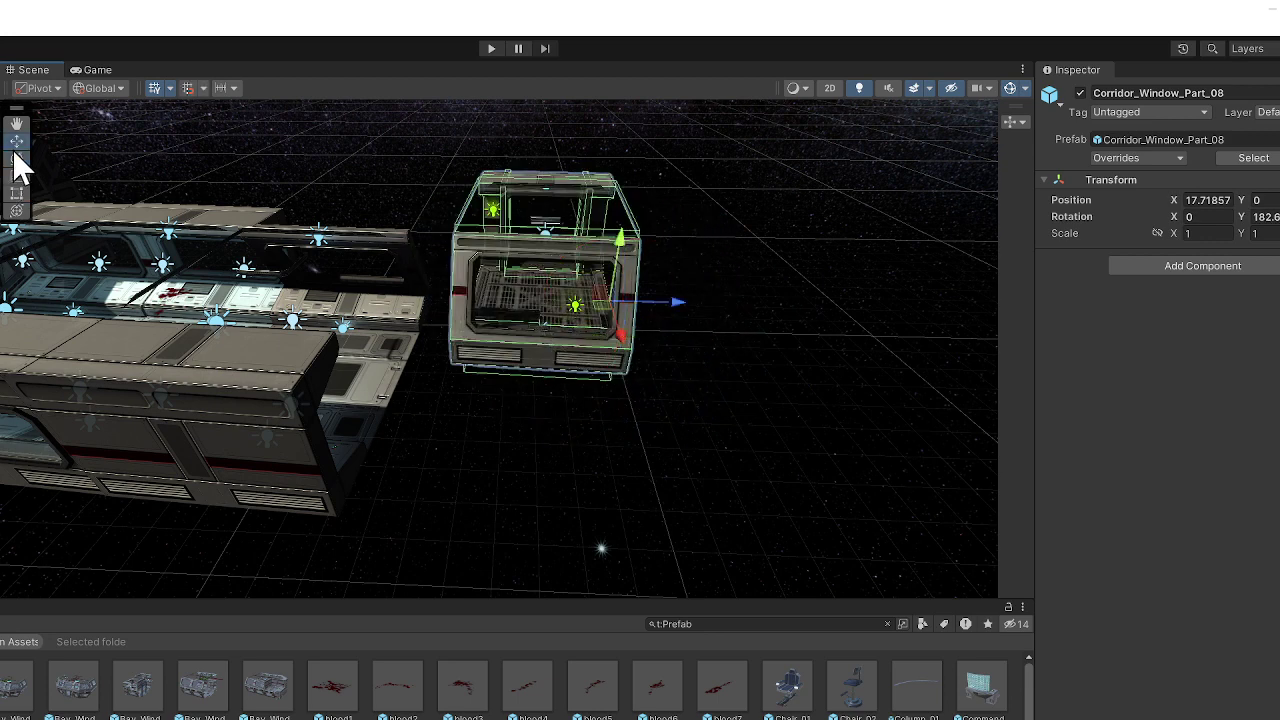
drag(622, 337, 563, 470)
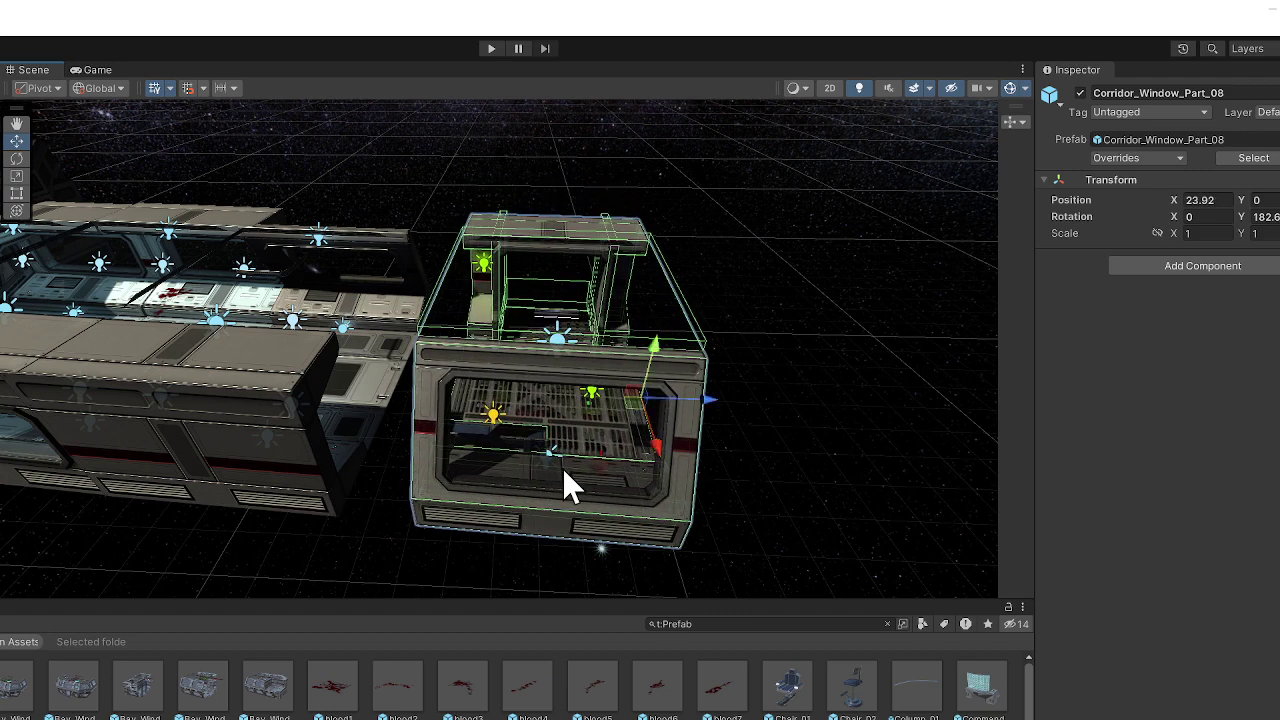
Step: Slide Corridor_Window_Part_08 to X 23.92 against the corridor end and inspect the join
drag(705, 403, 630, 400)
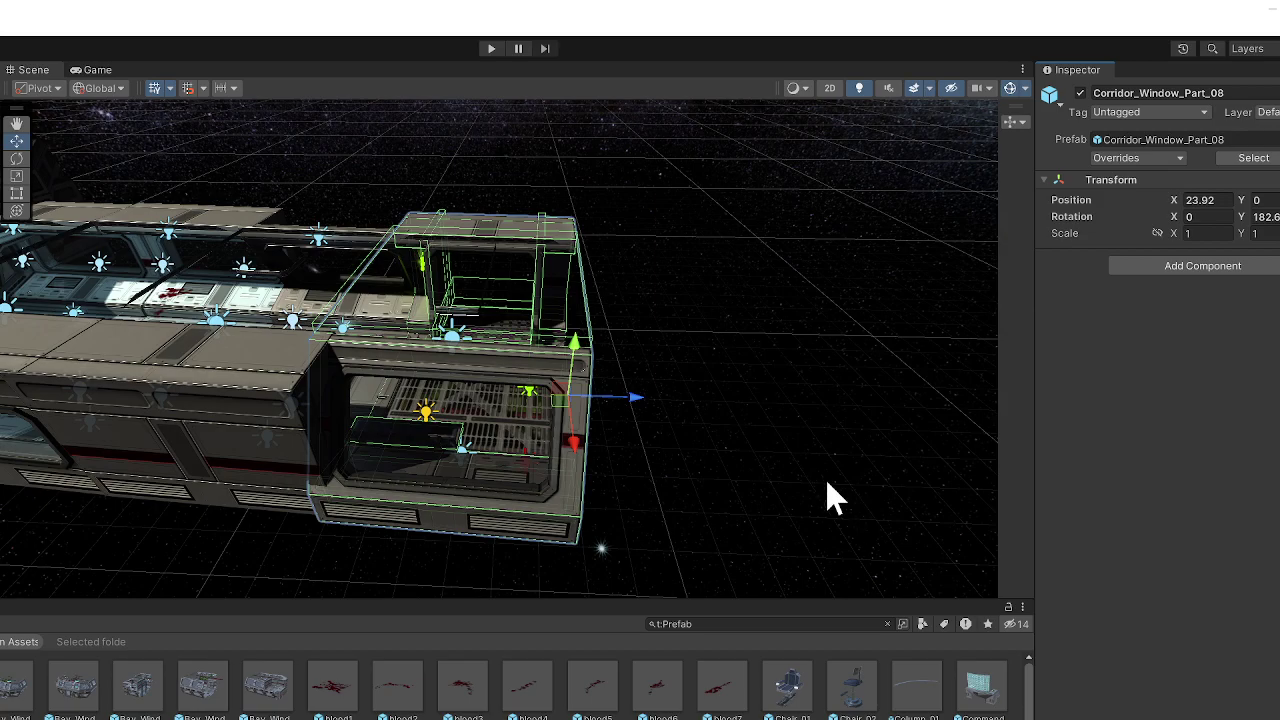
right_drag(825, 478, 977, 428)
key(s)
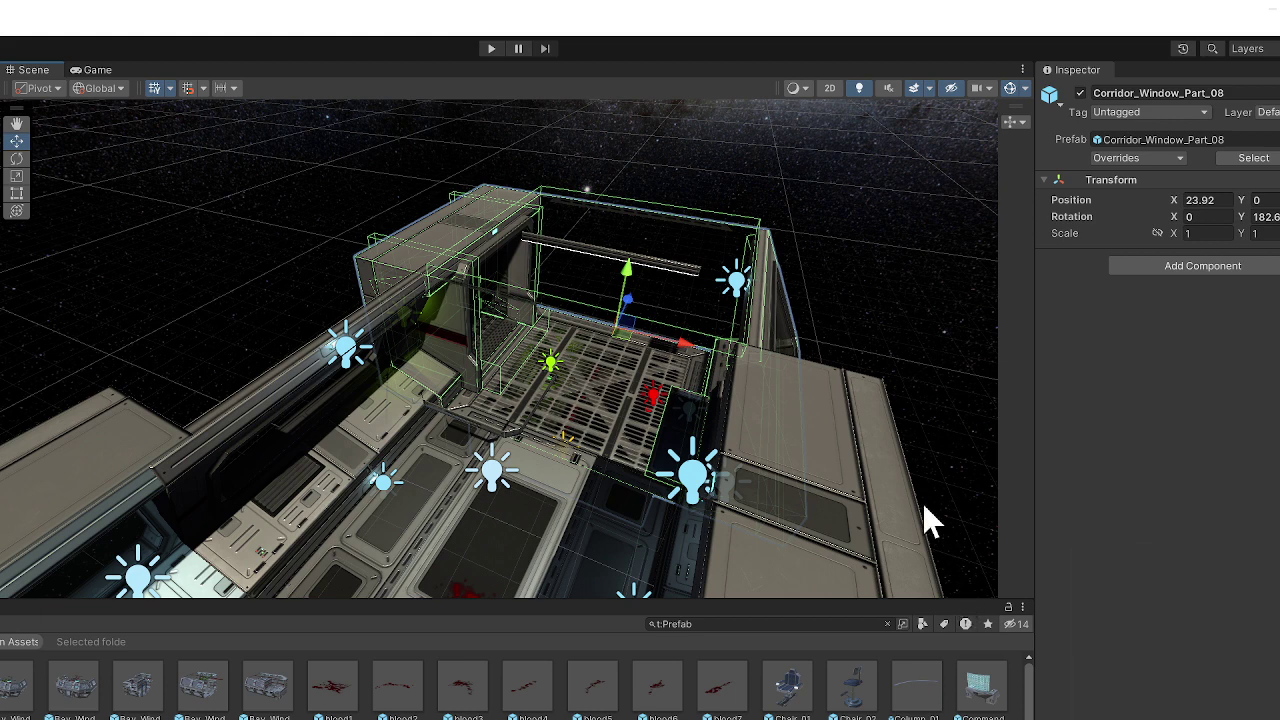
right_drag(905, 580, 254, 594)
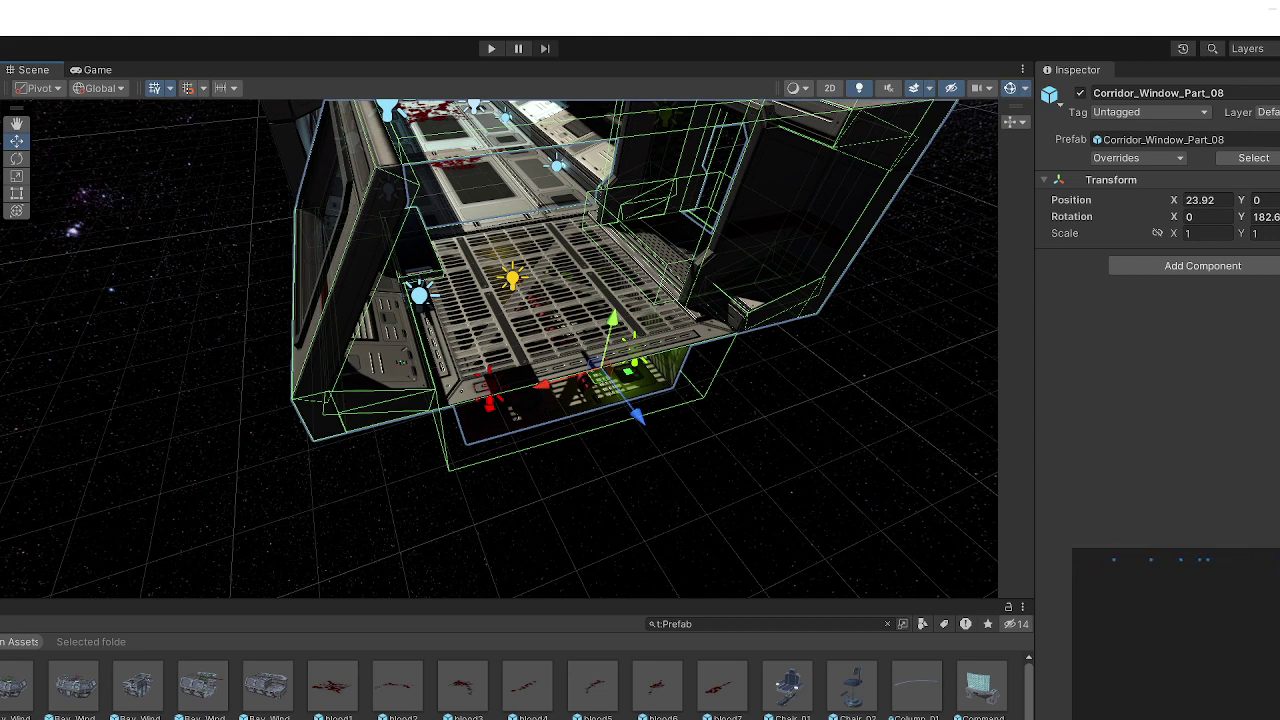
Step: Place a Floor_Hole_02 grated floor piece beside the window corridor's end and view it from above
click(848, 514)
right_drag(771, 494, 976, 464)
scroll(500, 685, down, 5)
scroll(500, 685, down, 5)
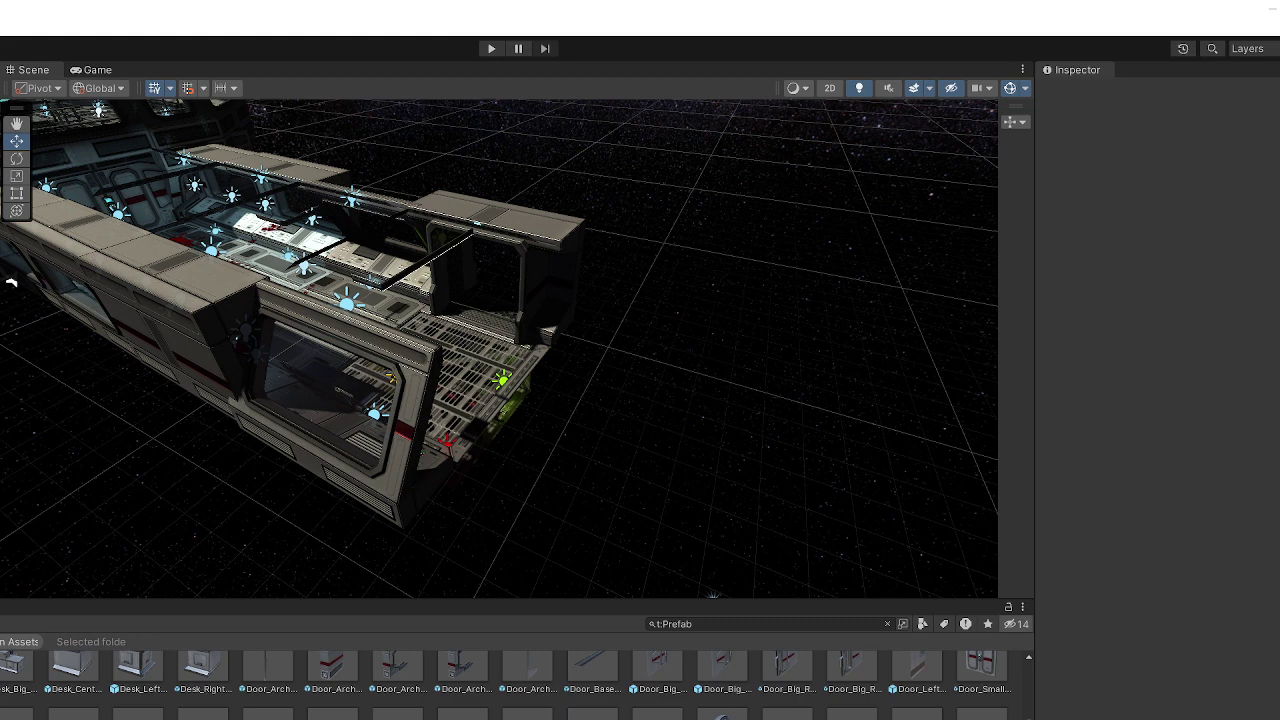
drag(592, 668, 636, 363)
alt+scroll(637, 368, up, 6)
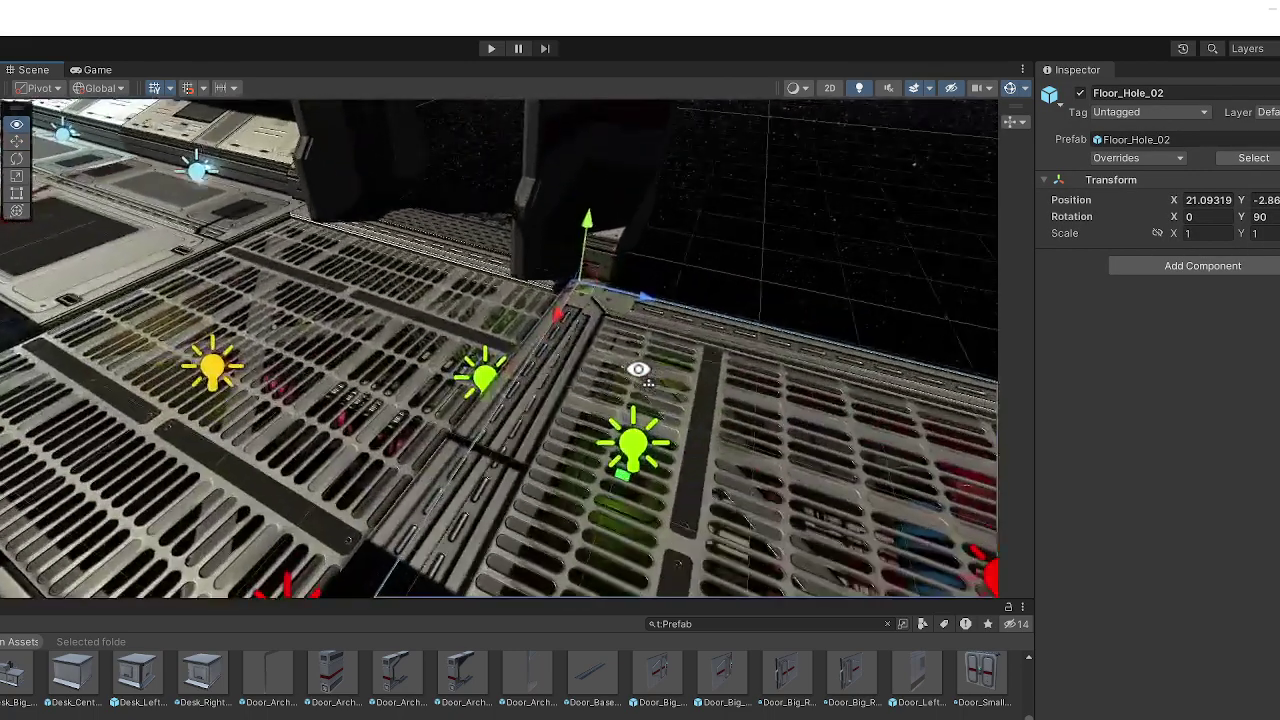
click(757, 238)
alt+drag(757, 238, 680, 149)
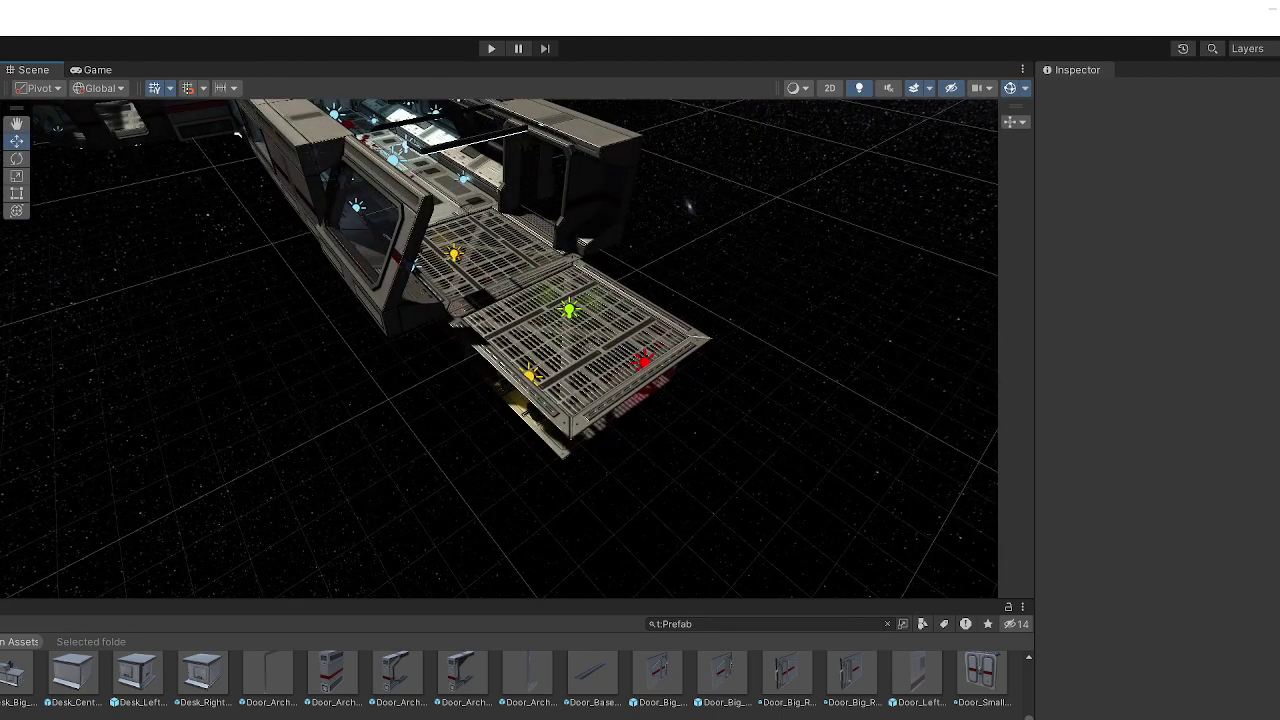
scroll(500, 680, down, 3)
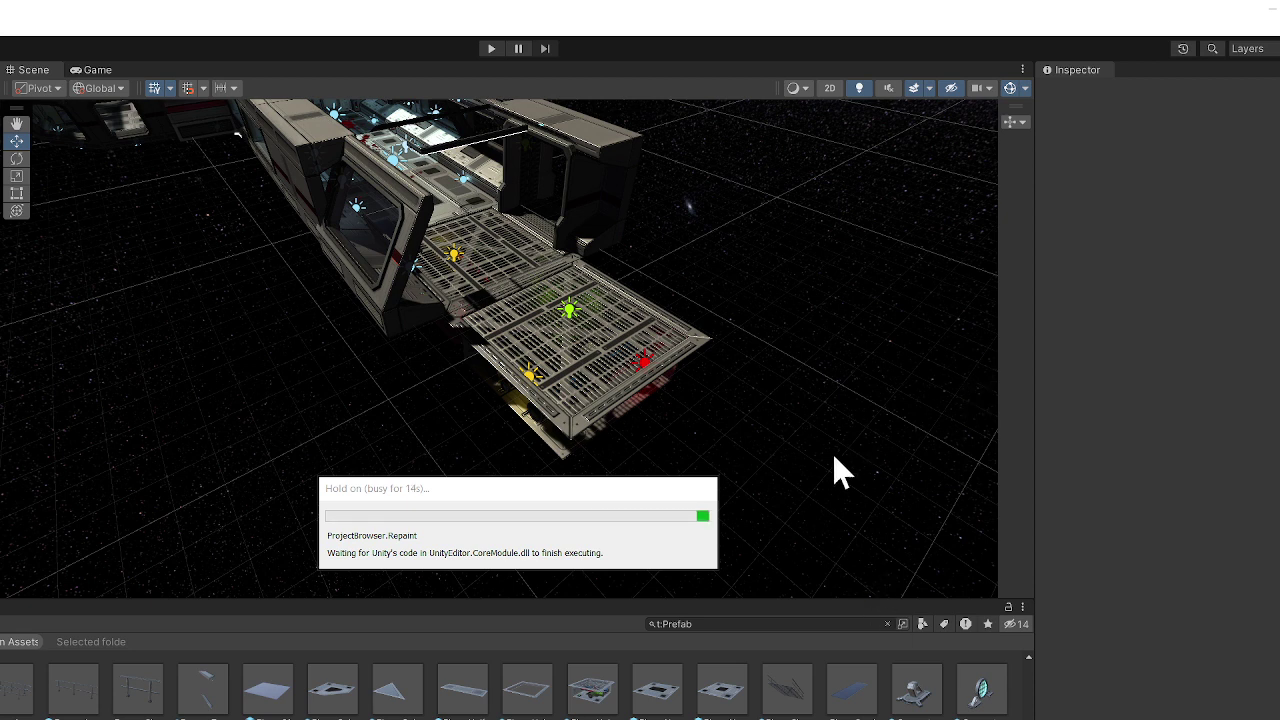
click(612, 522)
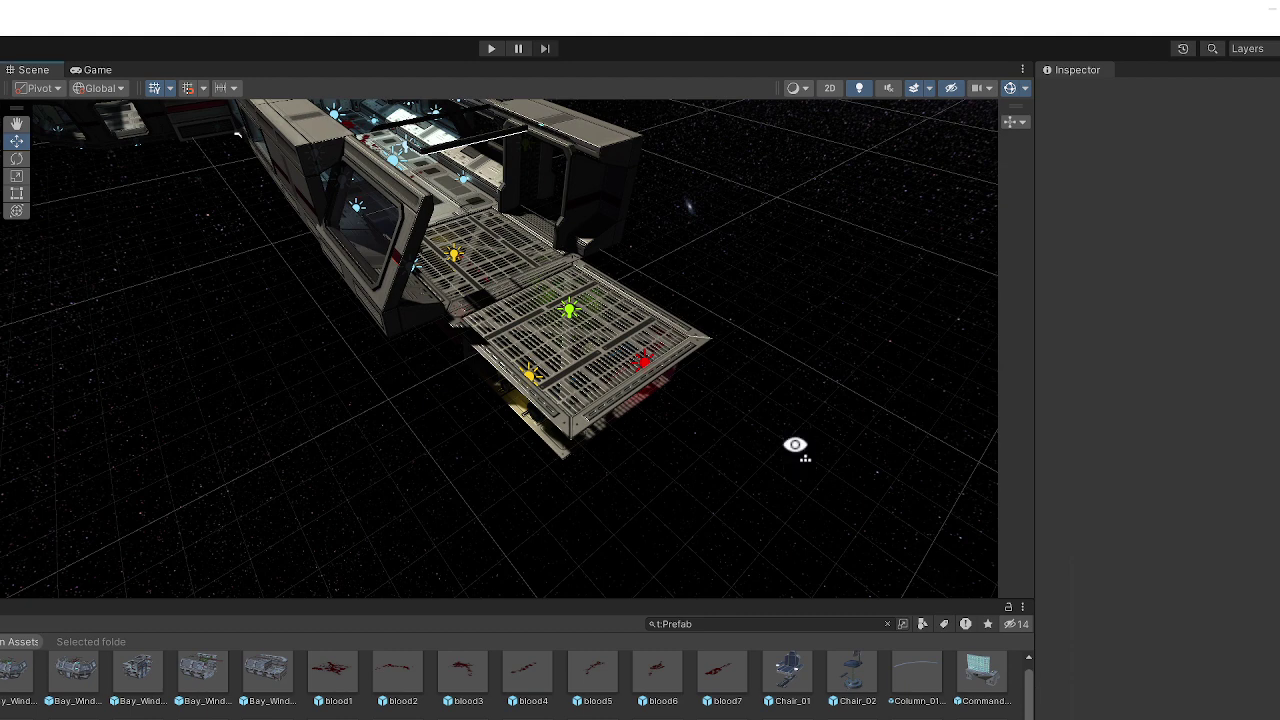
alt+drag(794, 443, 755, 416)
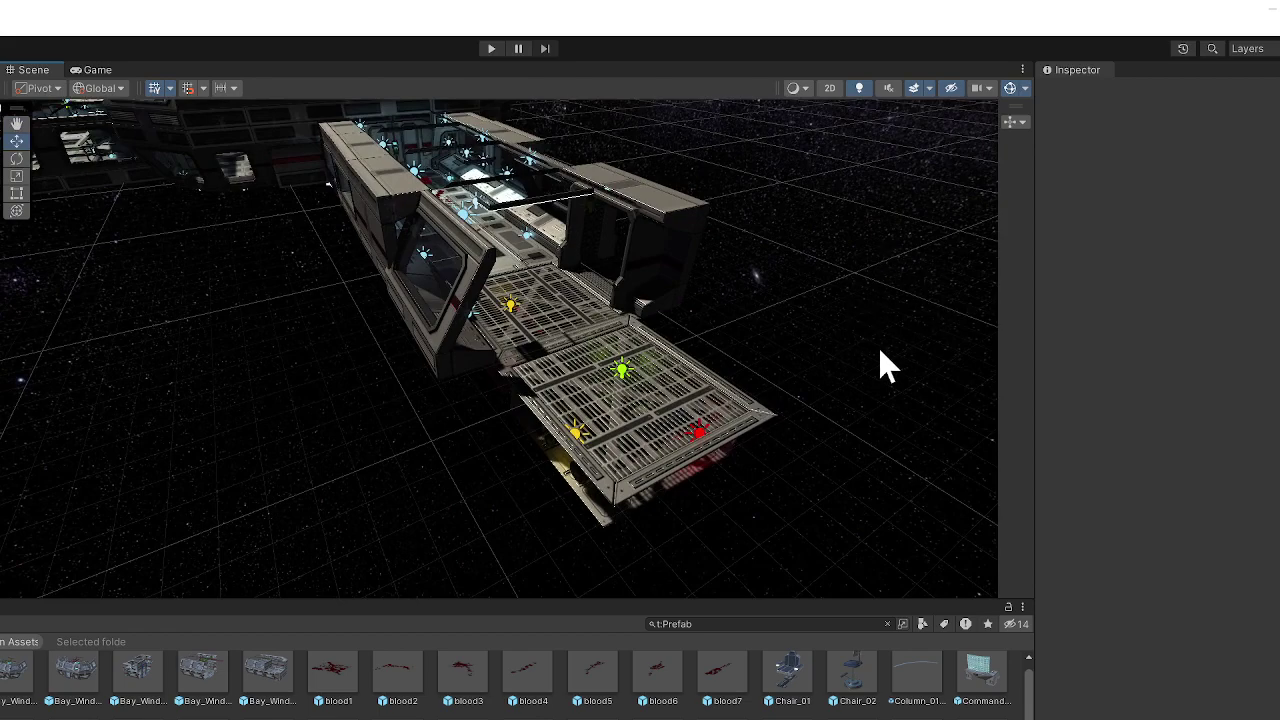
alt+drag(876, 350, 916, 353)
drag(1032, 714, 1025, 716)
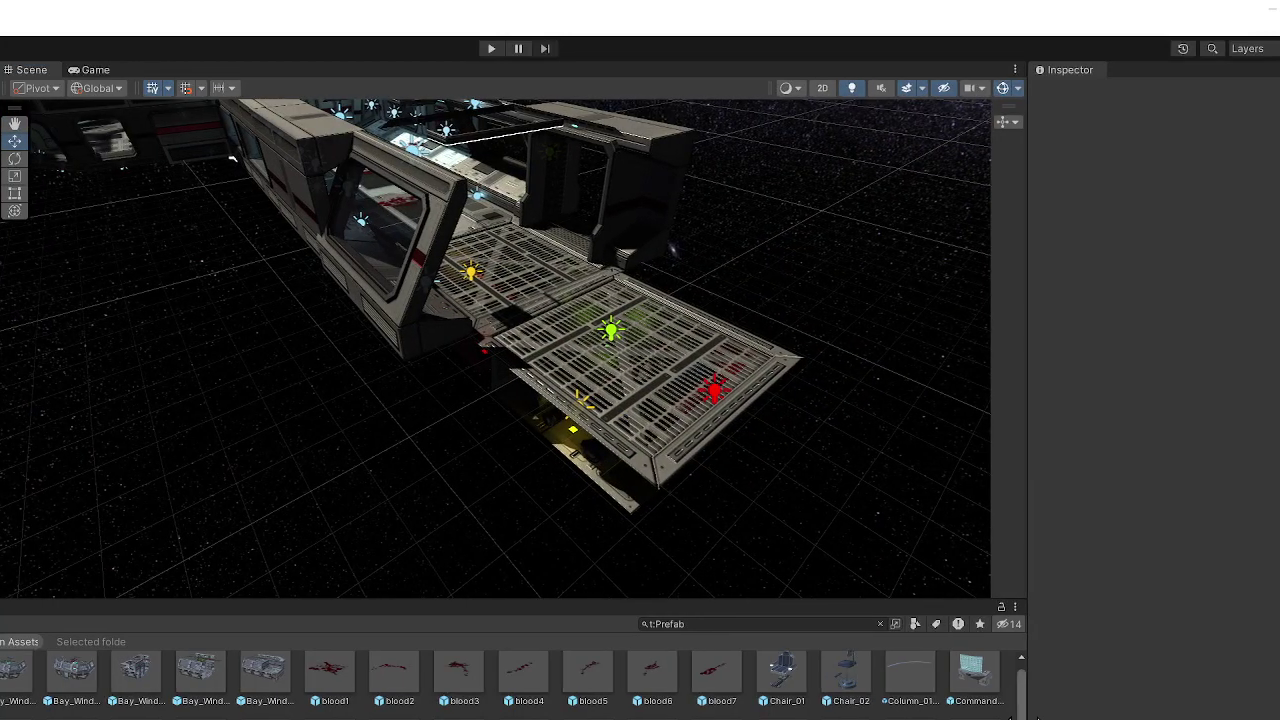
scroll(1029, 700, down, 3)
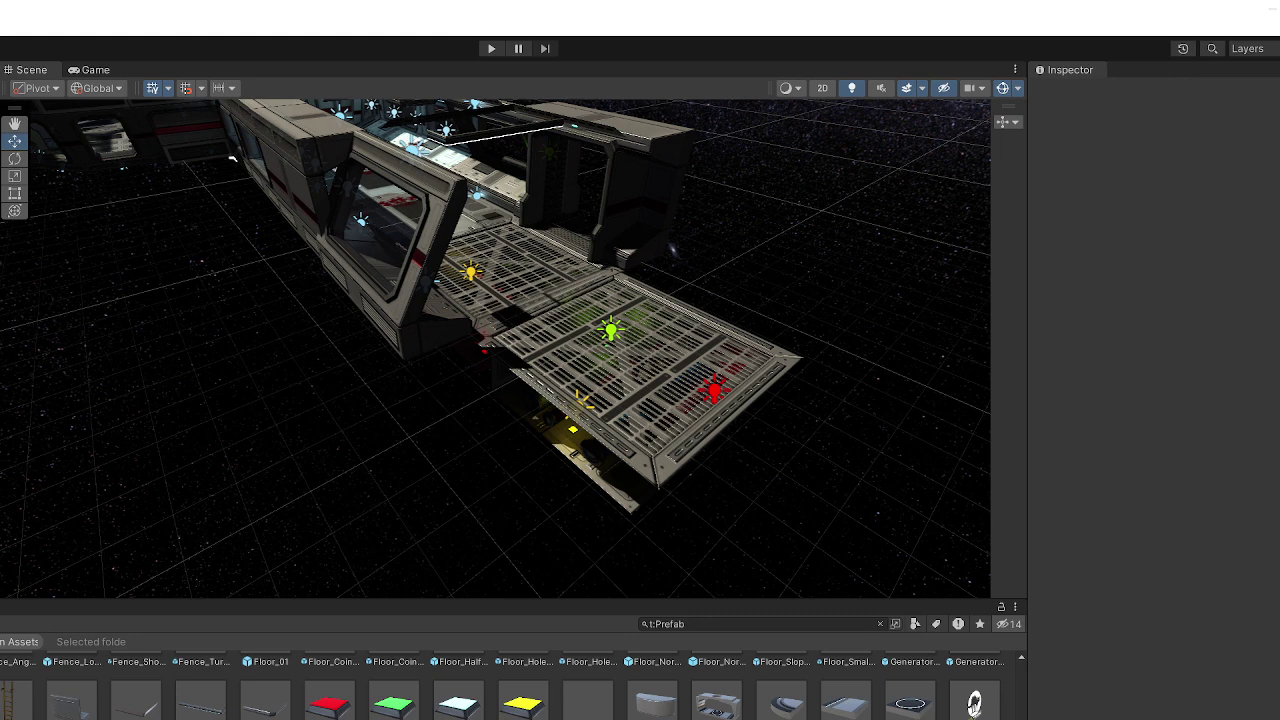
Step: Switch the tool handle rotation from Global to Local with the X shortcut
key(x)
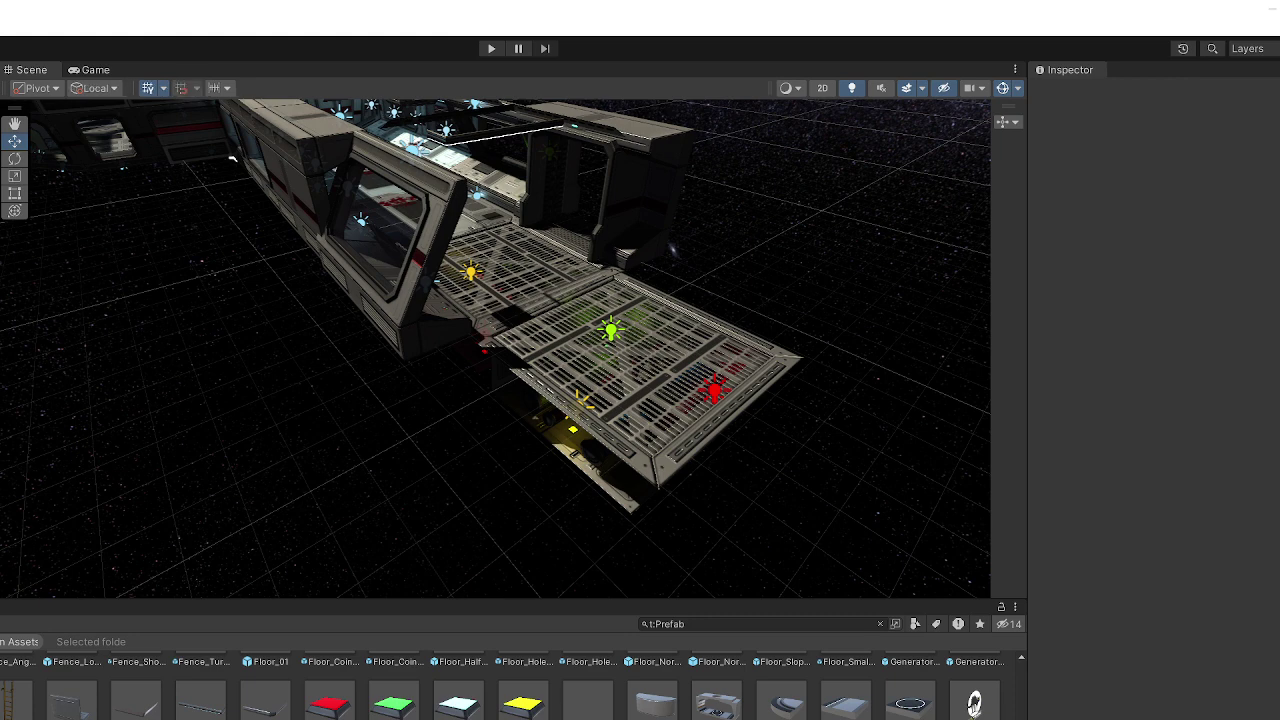